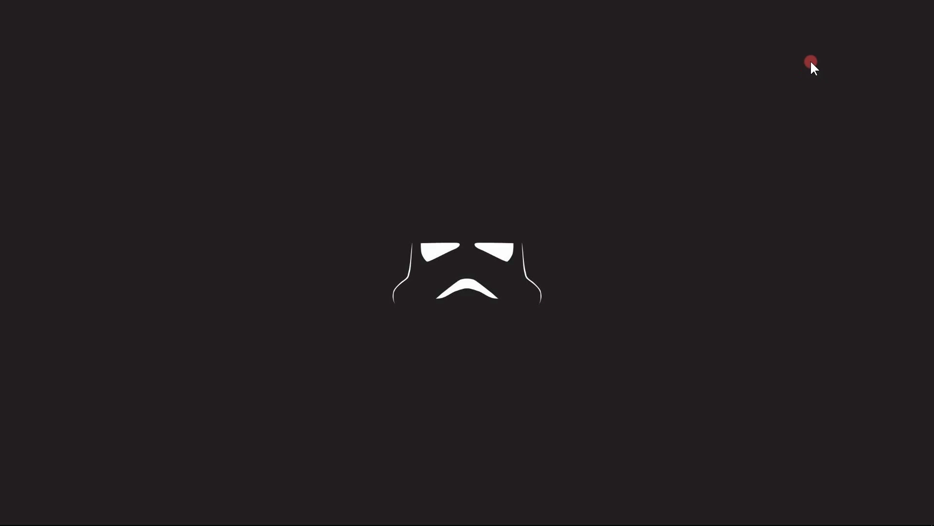
Bring the Photoshop window up from its taskbar icon.
left_click(83, 514)
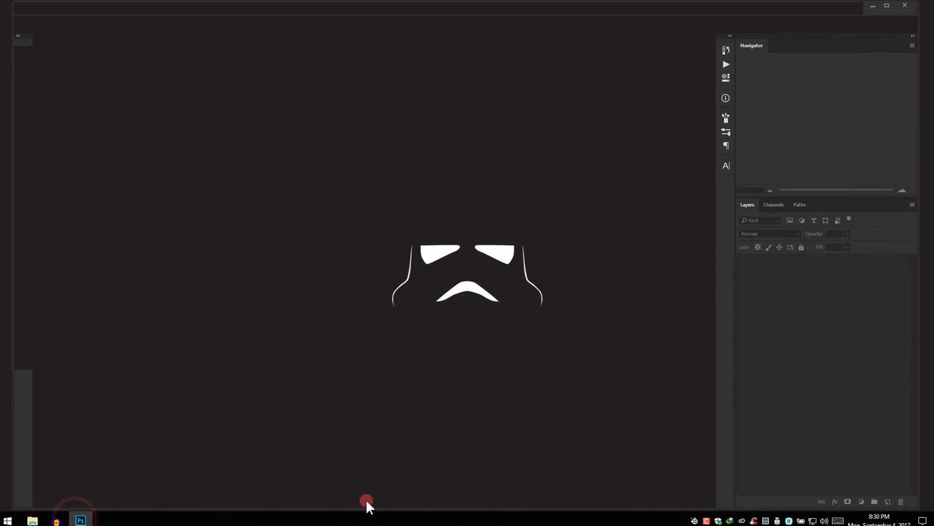
Create a new 1920 × 1080 px, 72 ppi document with a white background.
left_click(28, 9)
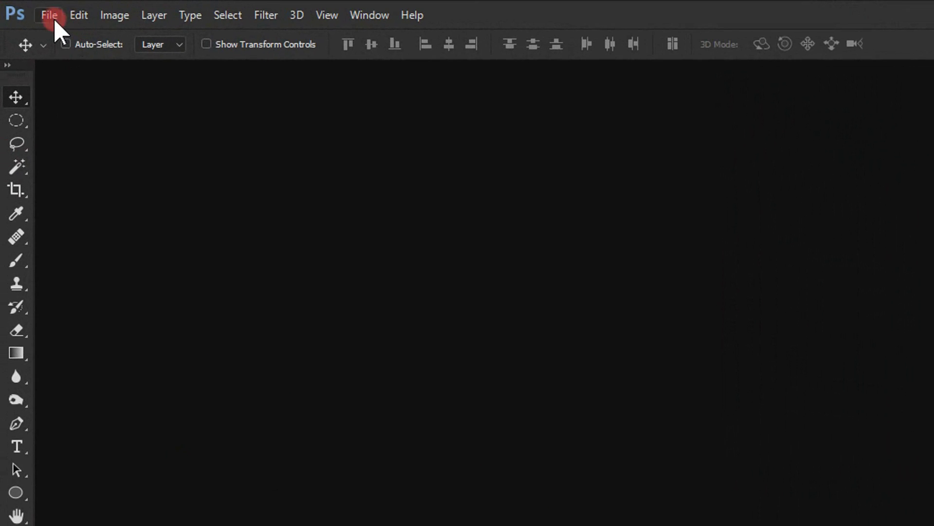
left_click(70, 36)
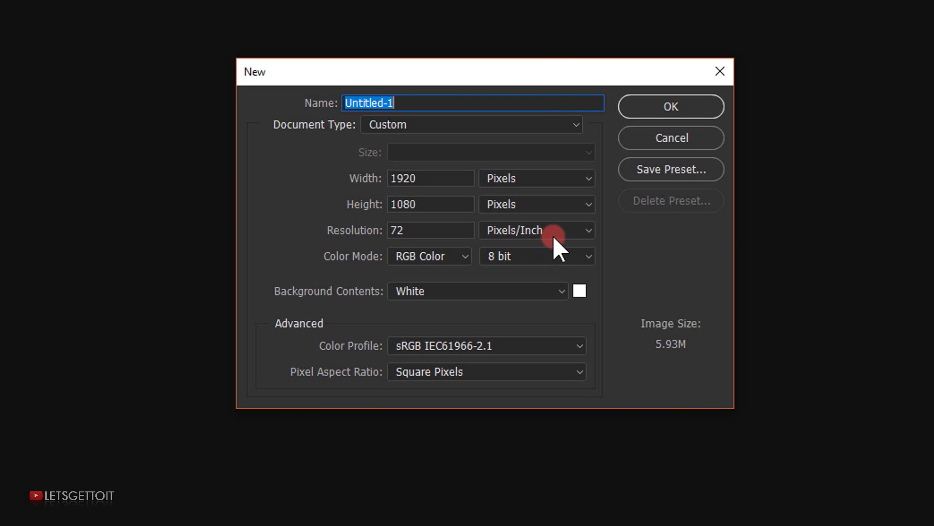
left_click(661, 115)
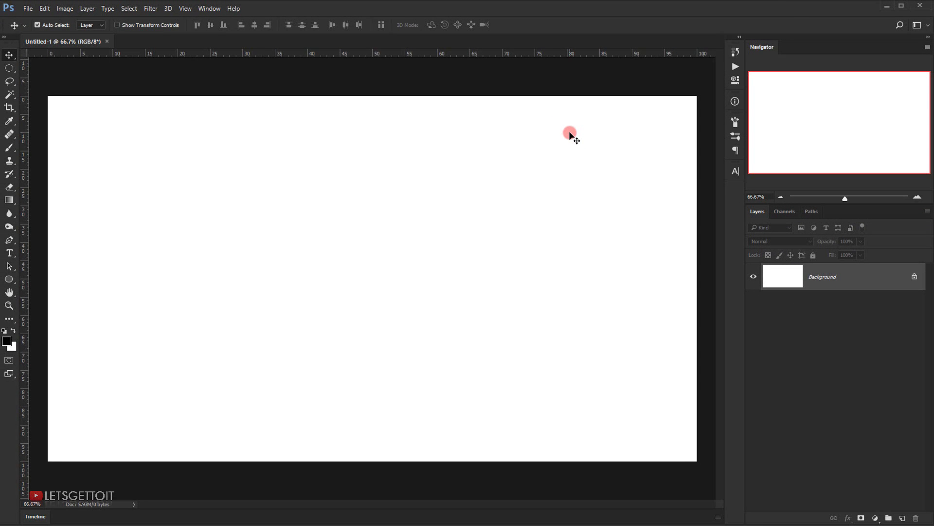
Fill the Untitled-1 Background layer solid black with the Paint Bucket Tool.
scroll(569, 133, "up", 1)
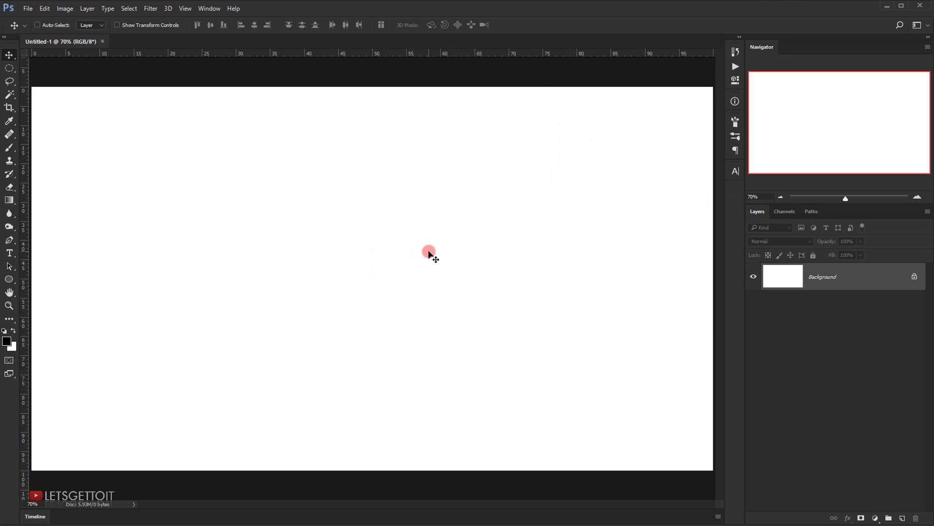
key("alt+BackSpace")
left_click(8, 200)
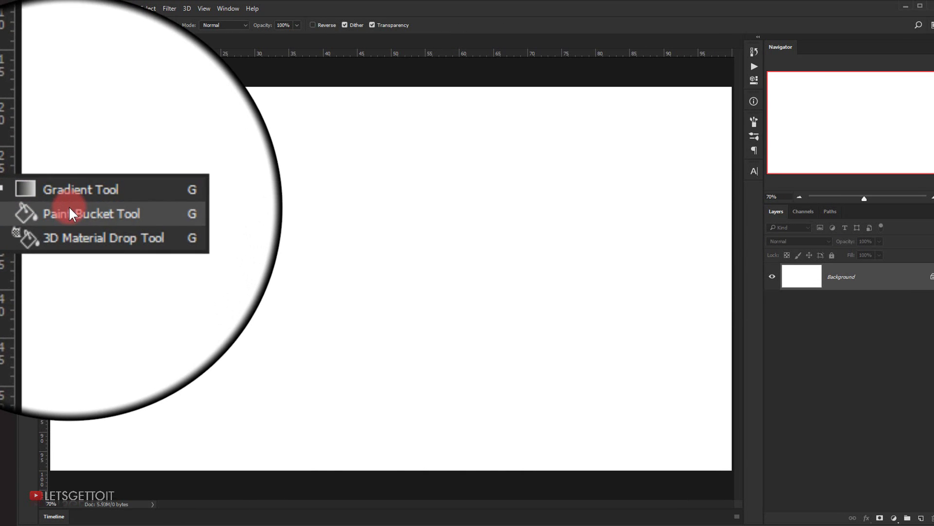
left_click(69, 214)
left_click(357, 233)
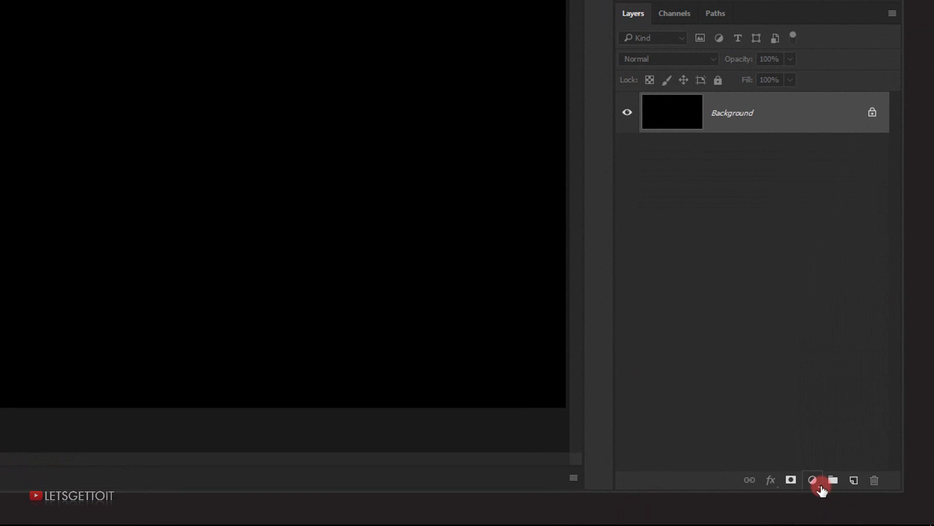
Add a speckled star Pattern Fill layer above the background at 30% scale.
left_click_drag(819, 486, 815, 184)
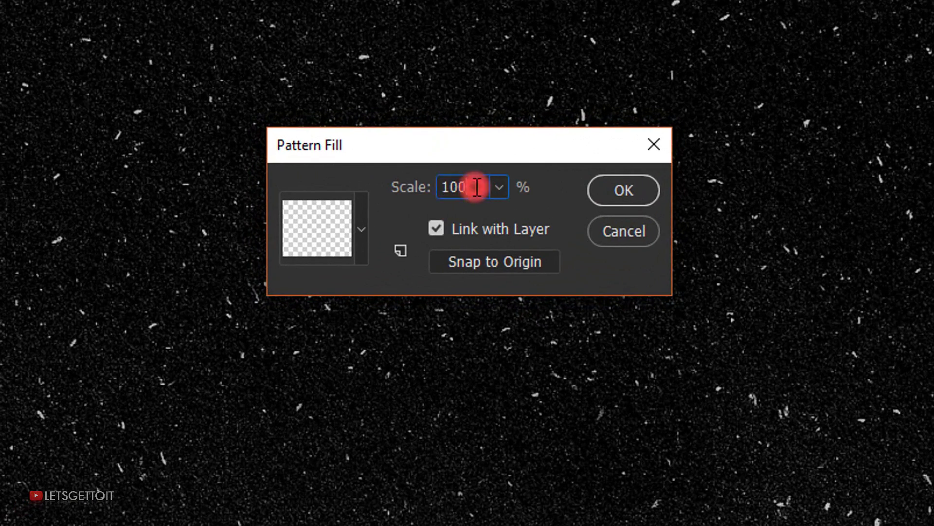
double_click(476, 187)
type("30")
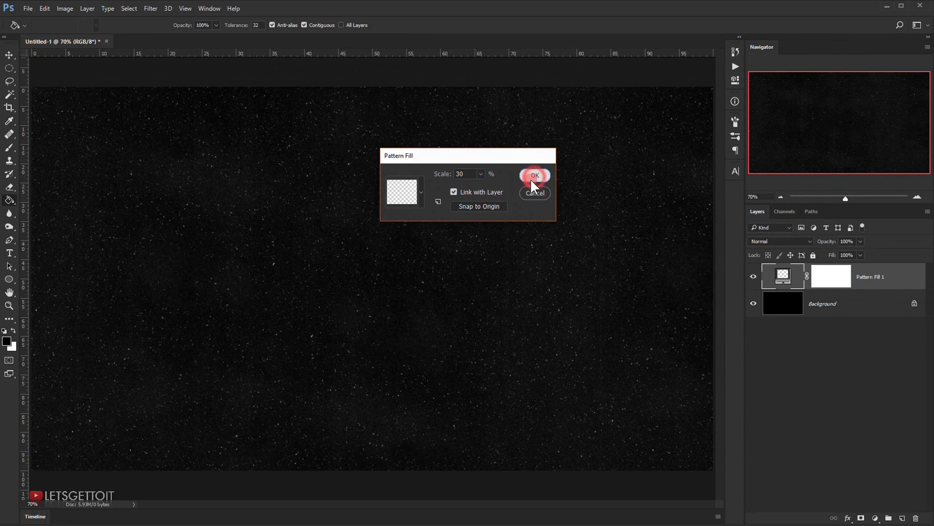
left_click(623, 190)
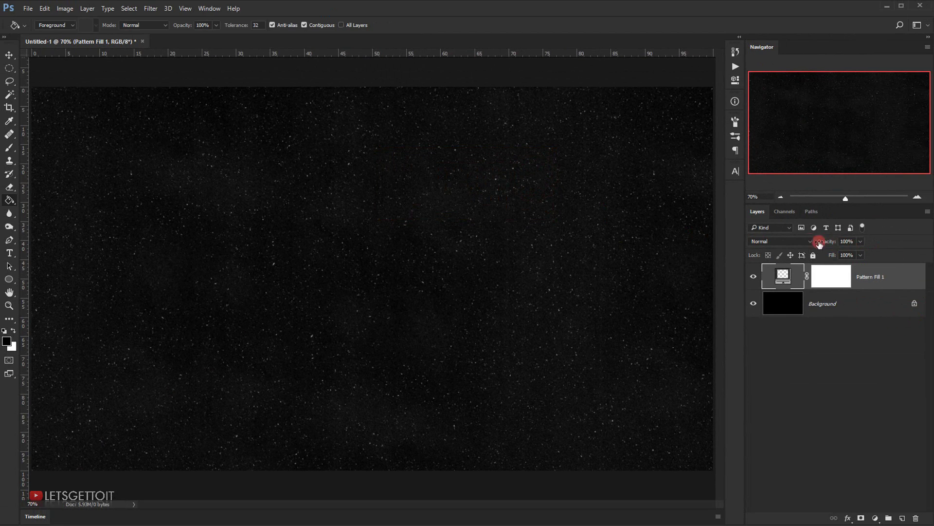
left_click(851, 241)
Set the Pattern Fill 1 starfield layer's opacity to 50%.
type("4")
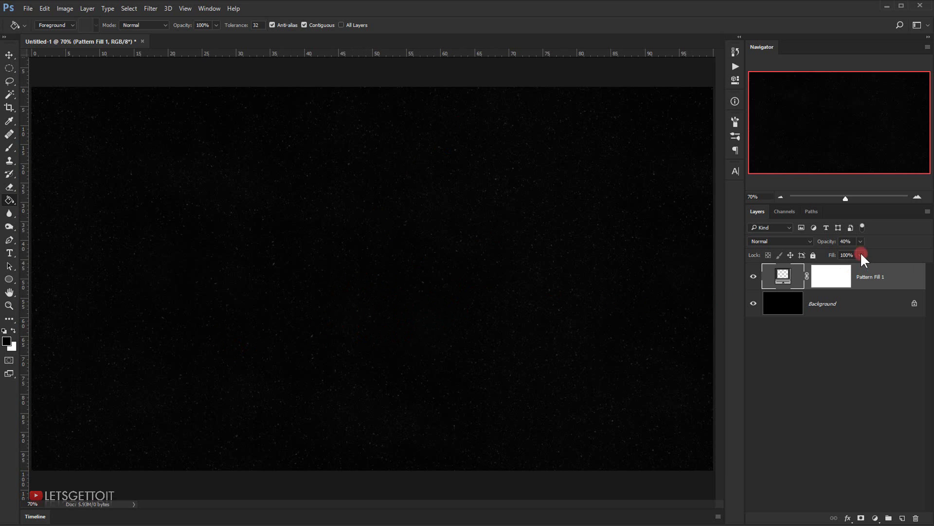
left_click_drag(824, 245, 835, 246)
left_click(850, 242)
type("50")
key("Return")
scroll(365, 266, "up", 1)
scroll(365, 266, "down", 2)
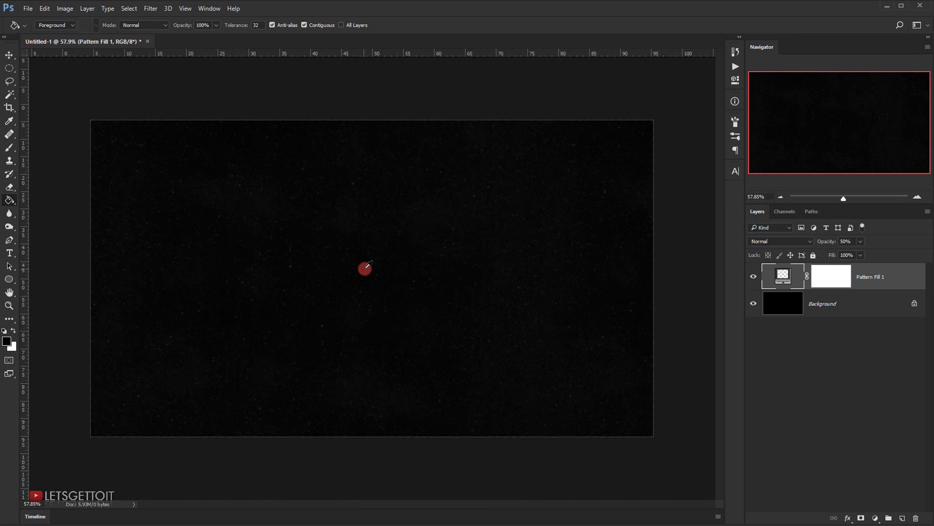
scroll(365, 267, "up", 1)
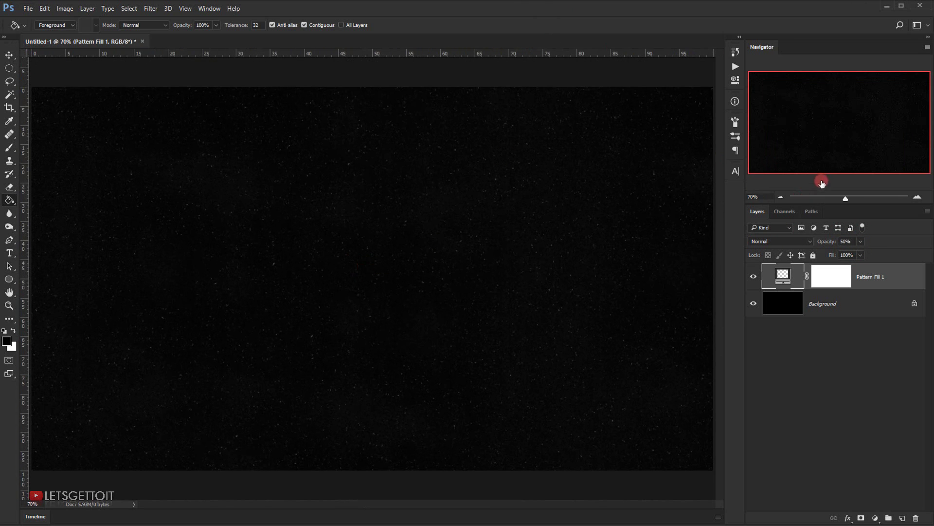
On a new Layer 1, draw a large centred circular selection and fill it black.
right_click(28, 71)
left_click(43, 82)
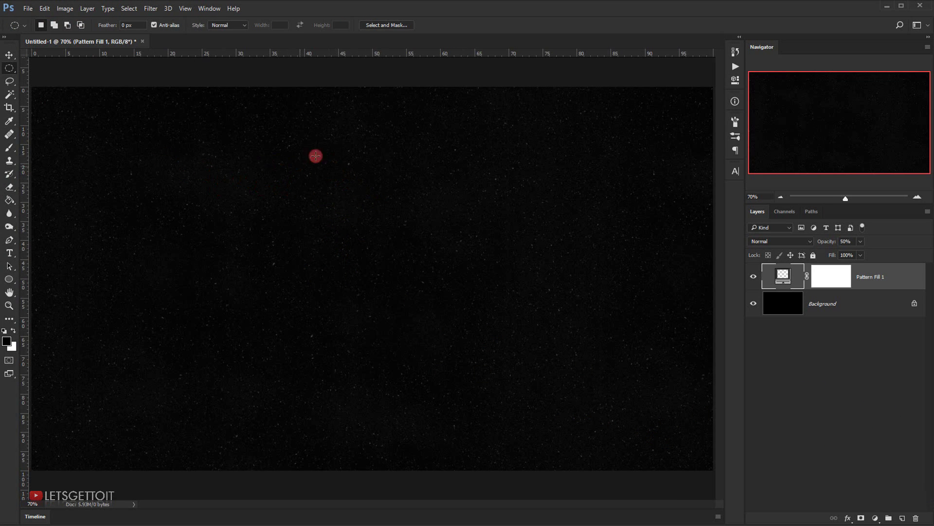
left_click(904, 517)
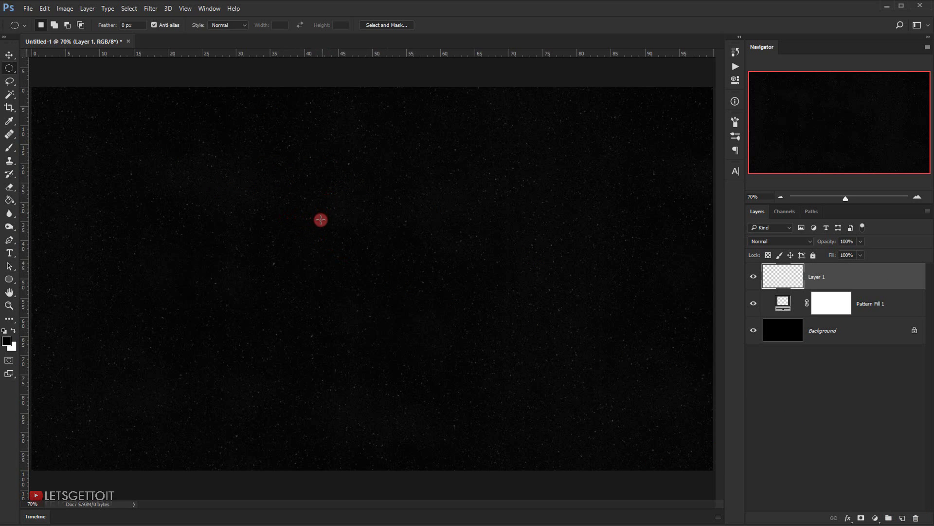
key("shift")
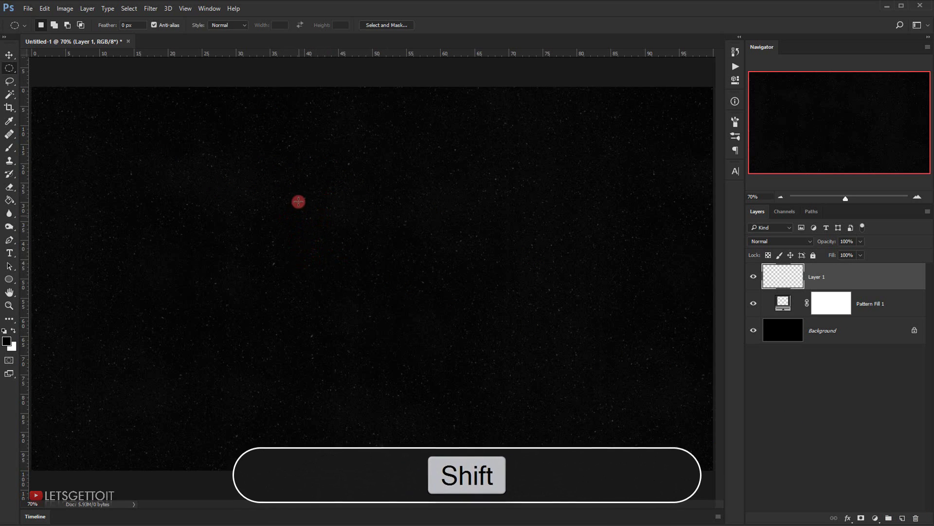
left_click_drag(290, 186, 643, 414)
key("space")
key("space")
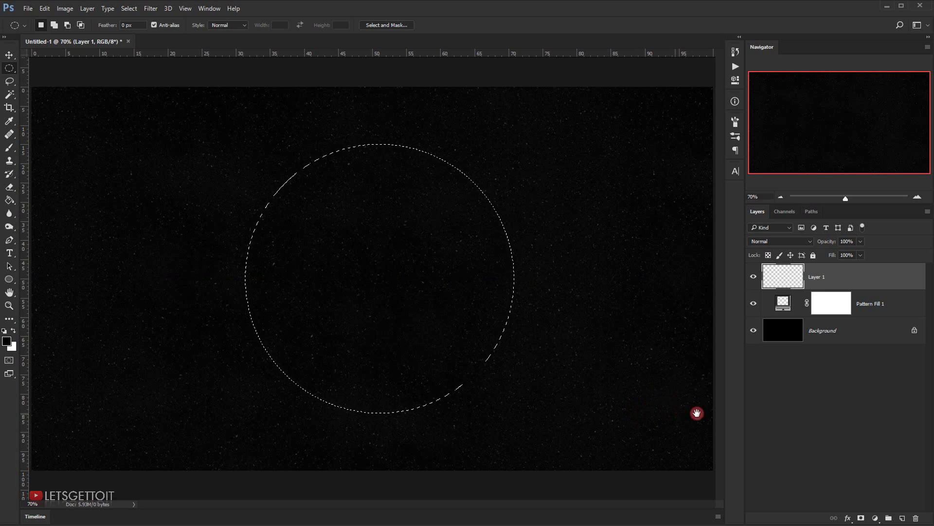
key("alt+BackSpace")
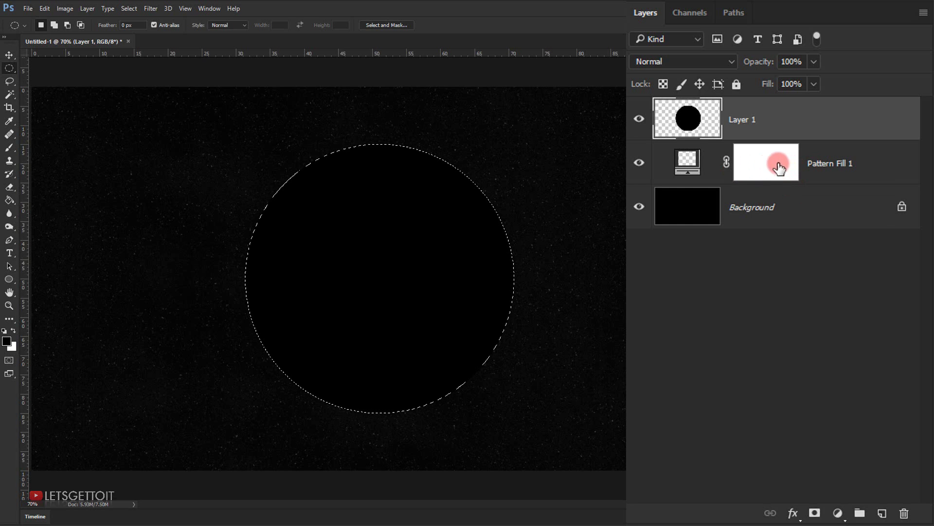
Fill the circle area black in the Pattern Fill 1 mask, then deselect.
left_click(777, 164)
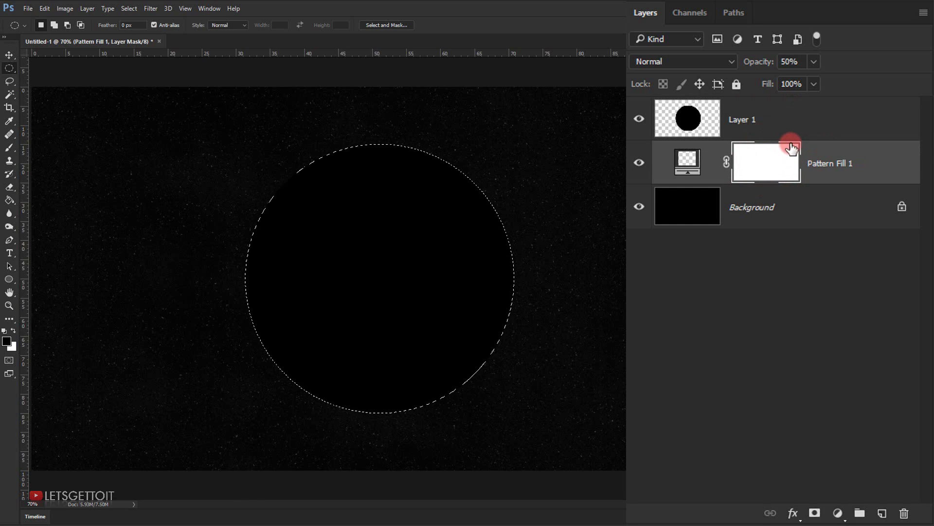
key("alt+BackSpace")
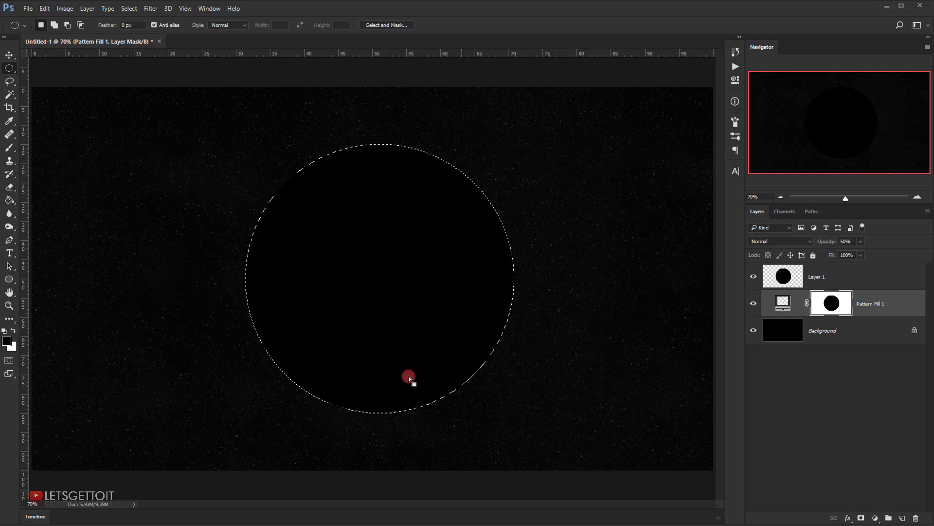
key("ctrl+d")
Rename Layer 1 to Circle 1, duplicate it twice, hide both copies, and reselect Circle 1.
left_click(820, 276)
double_click(817, 277)
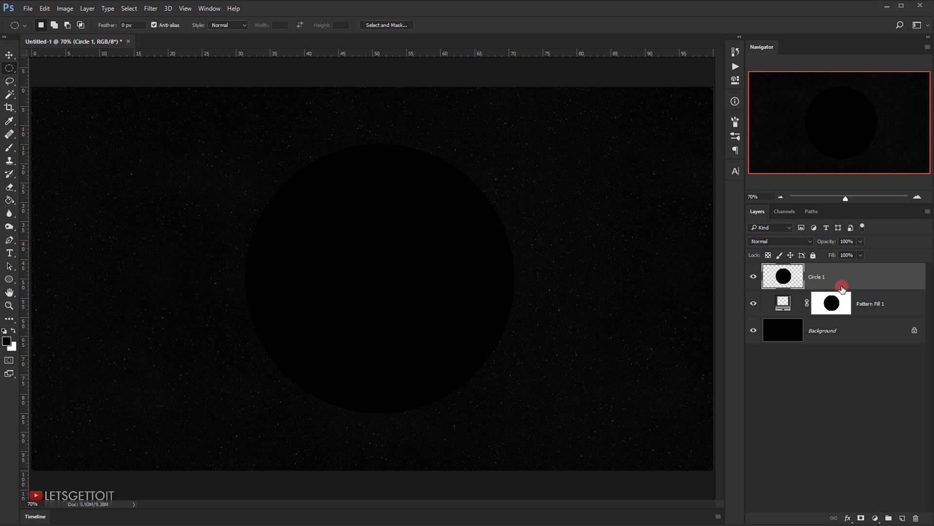
key("ctrl+j")
key("ctrl+j")
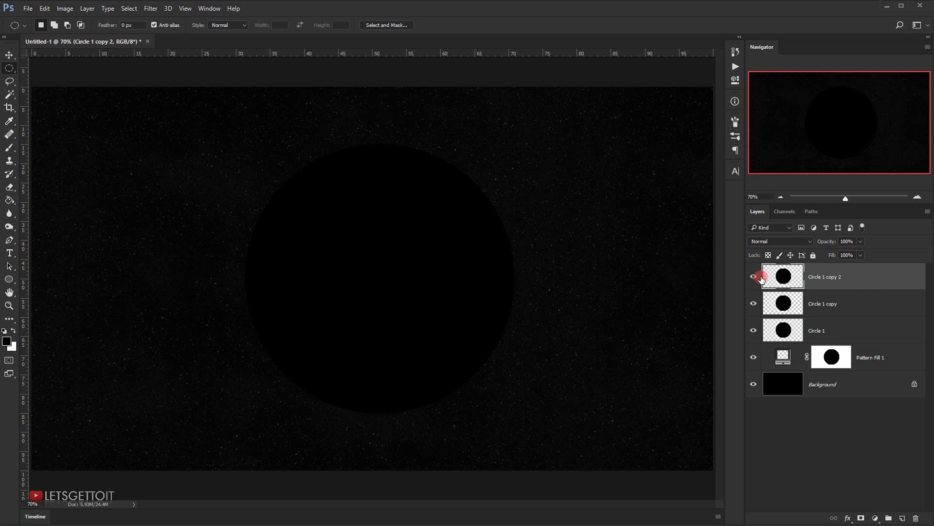
left_click_drag(753, 278, 754, 305)
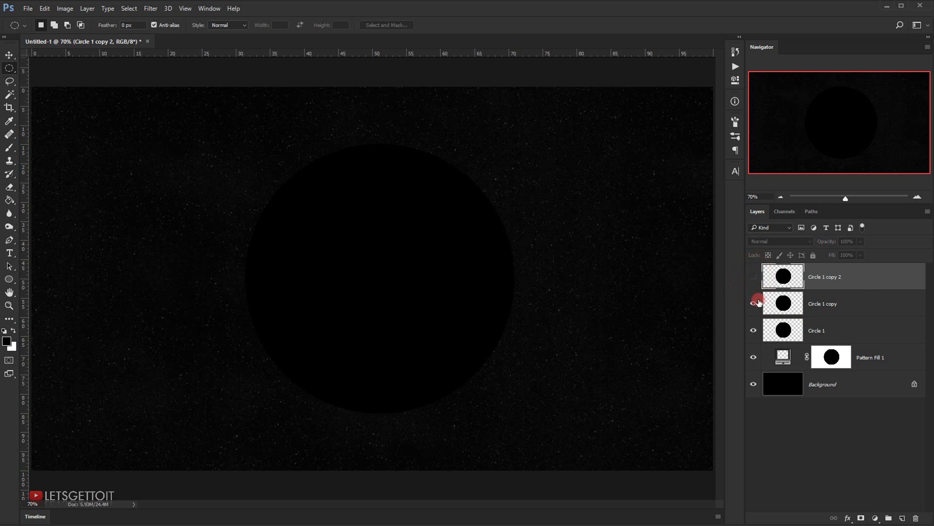
left_click(875, 333)
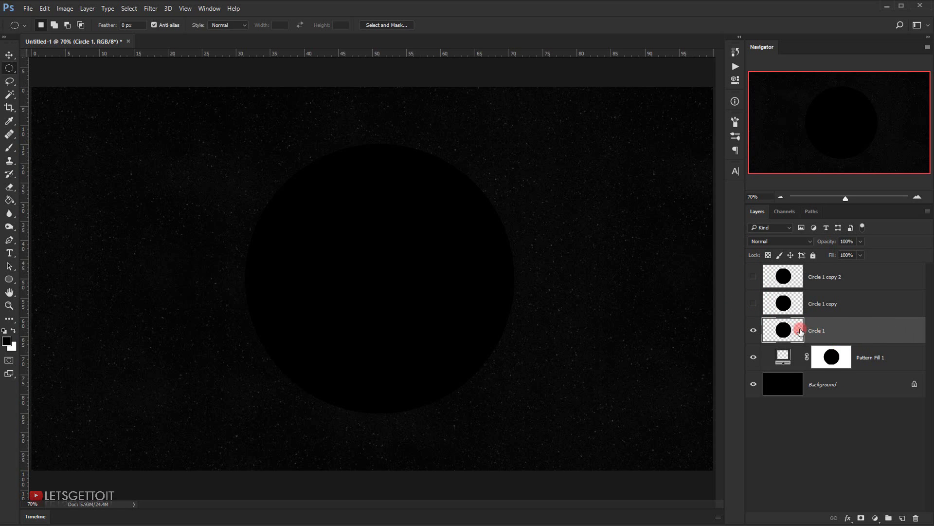
Give Circle 1 a white (ffffff) 100 px Outer Glow and enable Inner Glow.
double_click(901, 333)
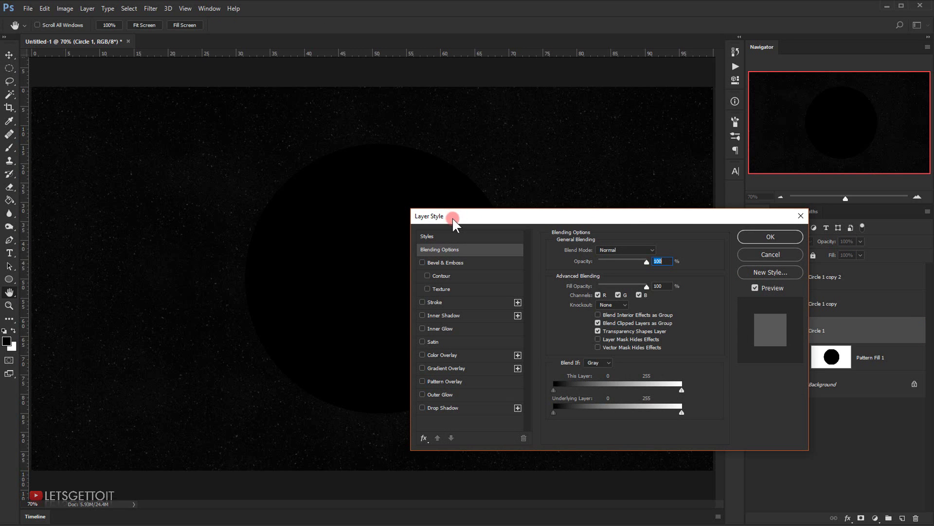
left_click_drag(569, 225, 705, 62)
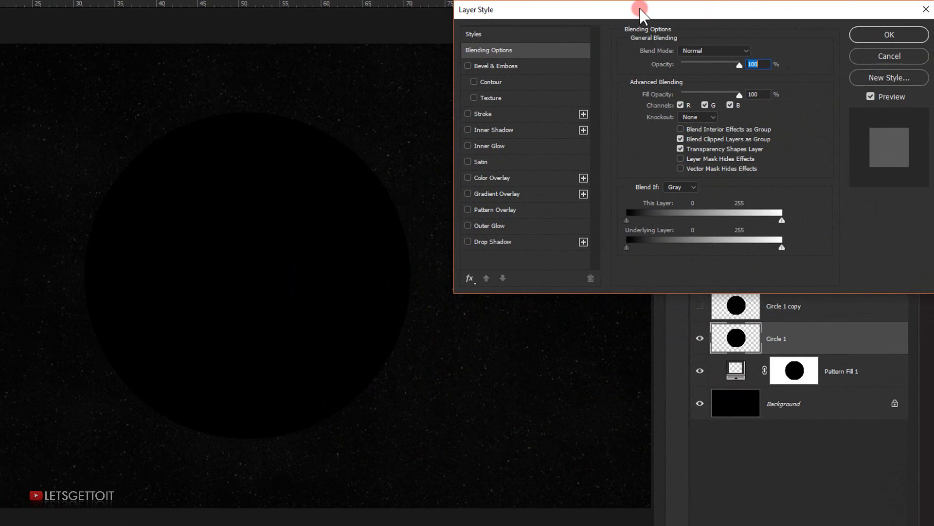
left_click(491, 224)
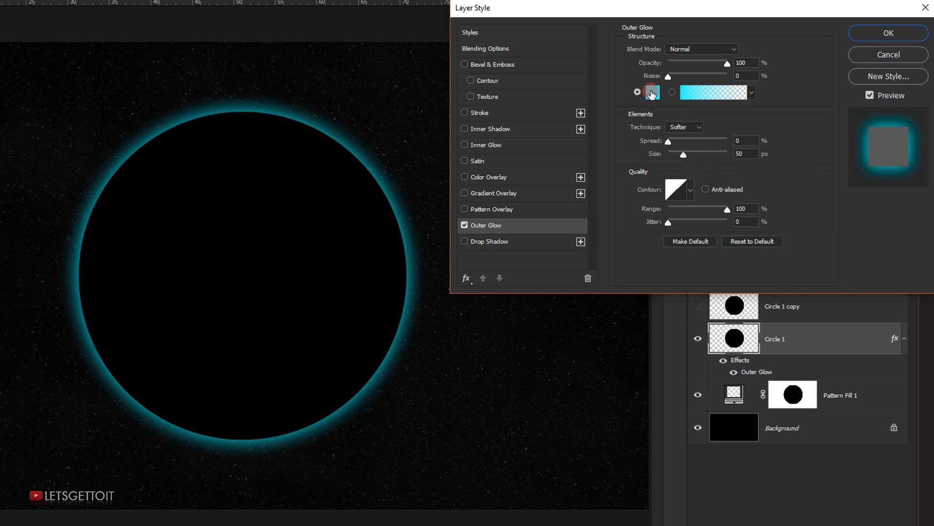
left_click(653, 92)
type("ffffff")
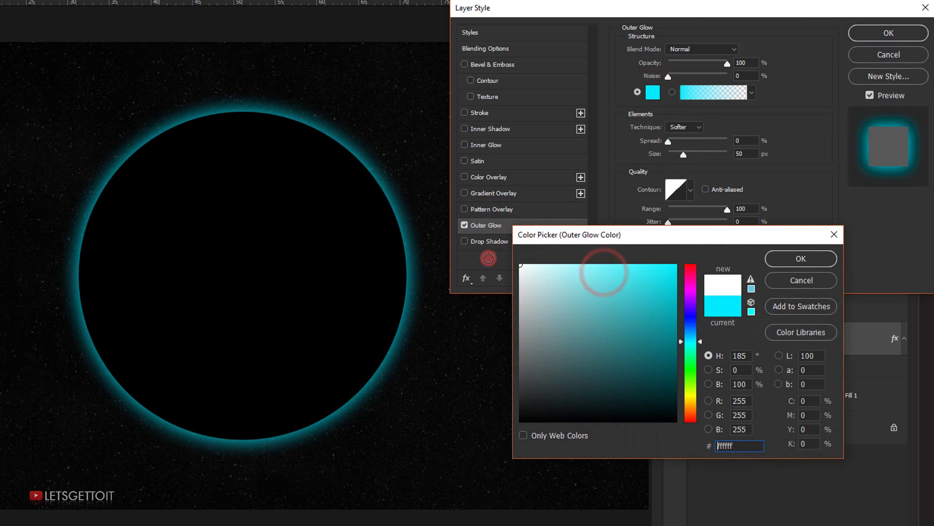
left_click(807, 256)
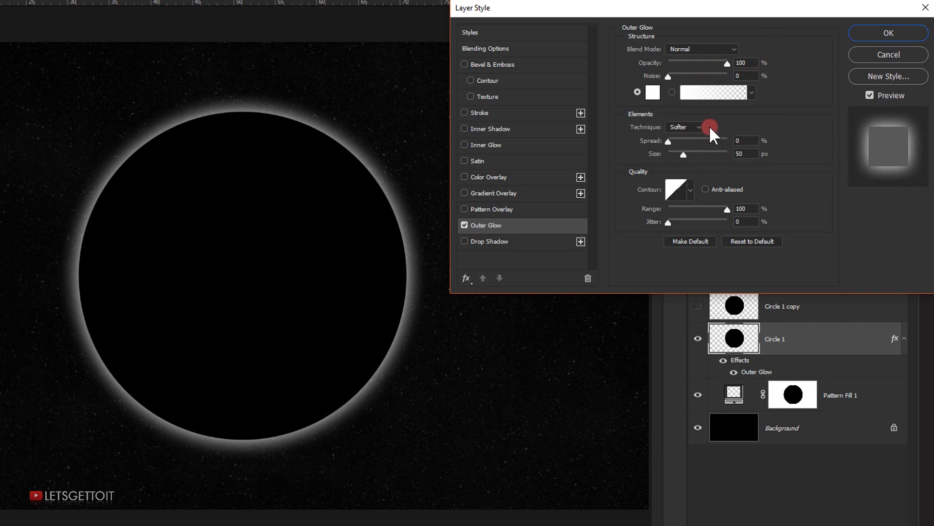
double_click(739, 154)
type("100")
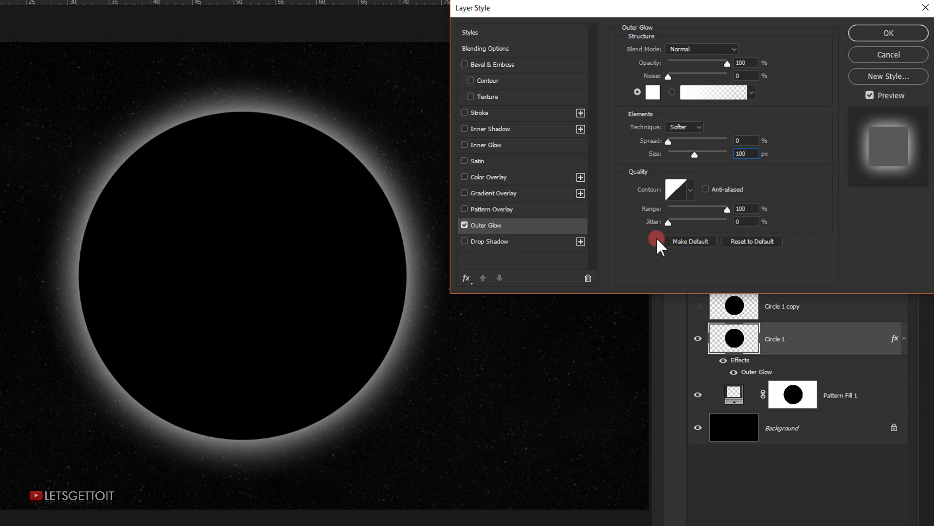
left_click(482, 145)
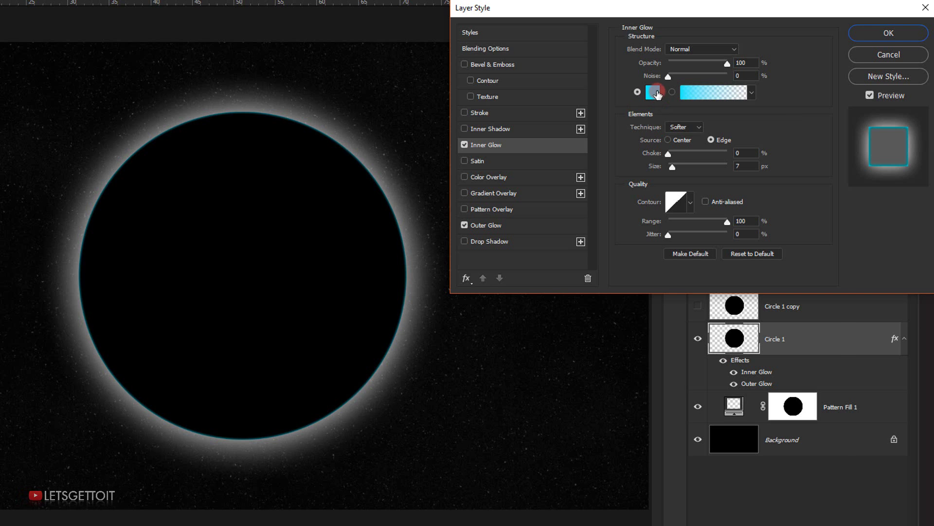
Make Circle 1's Inner Glow white at 16 px and apply the layer style.
left_click(653, 93)
left_click(520, 265)
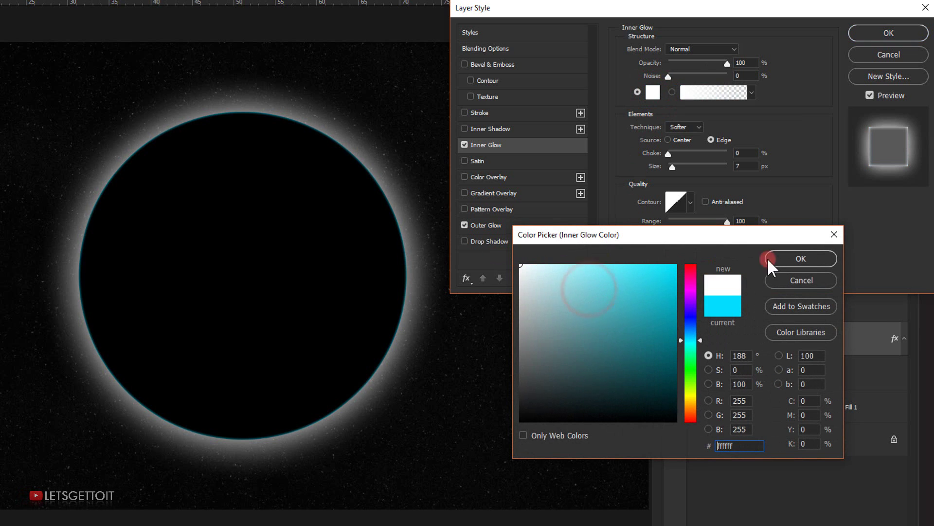
left_click(808, 261)
left_click(740, 72)
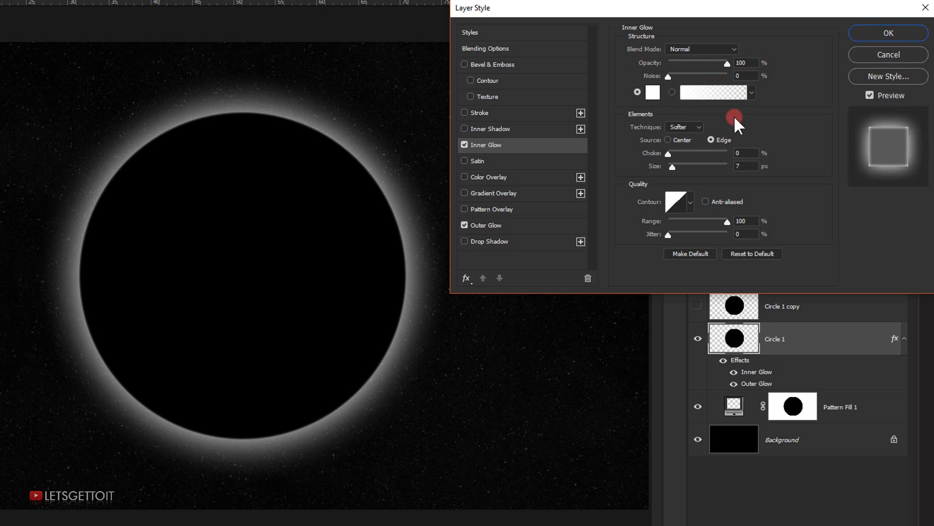
double_click(749, 167)
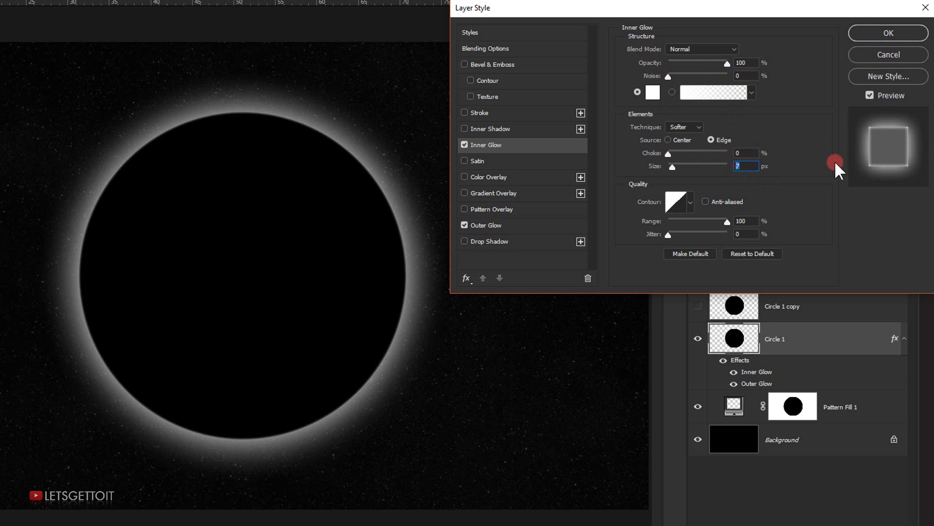
type("16")
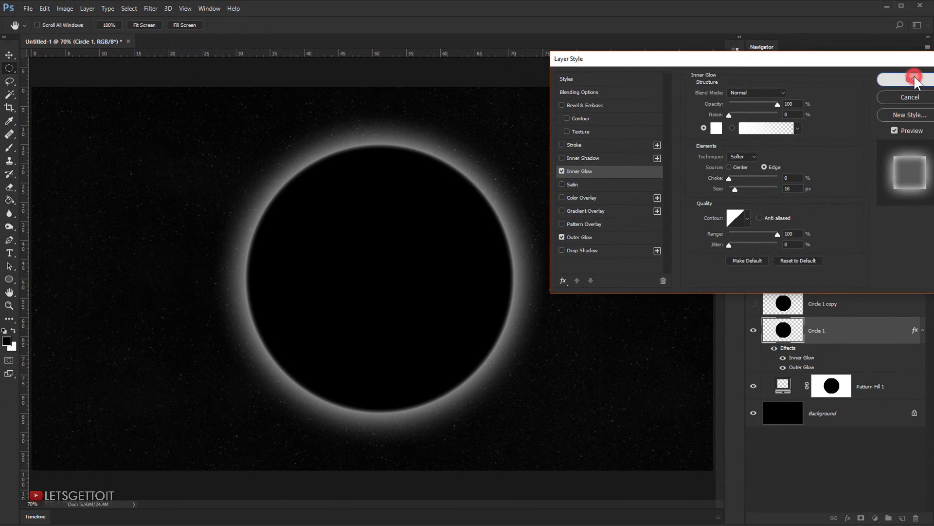
left_click(890, 33)
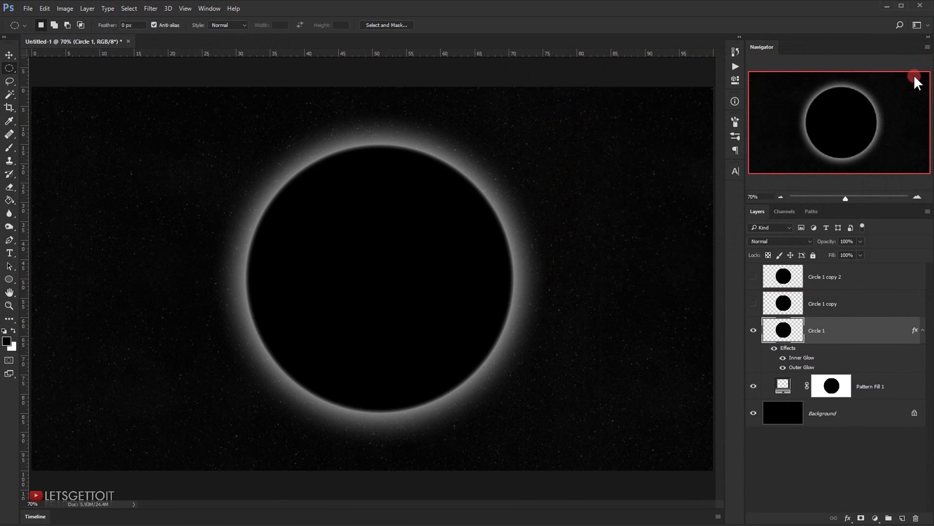
Reveal Circle 1 copy at 0% fill and open its Layer Style dialog.
left_click(923, 332)
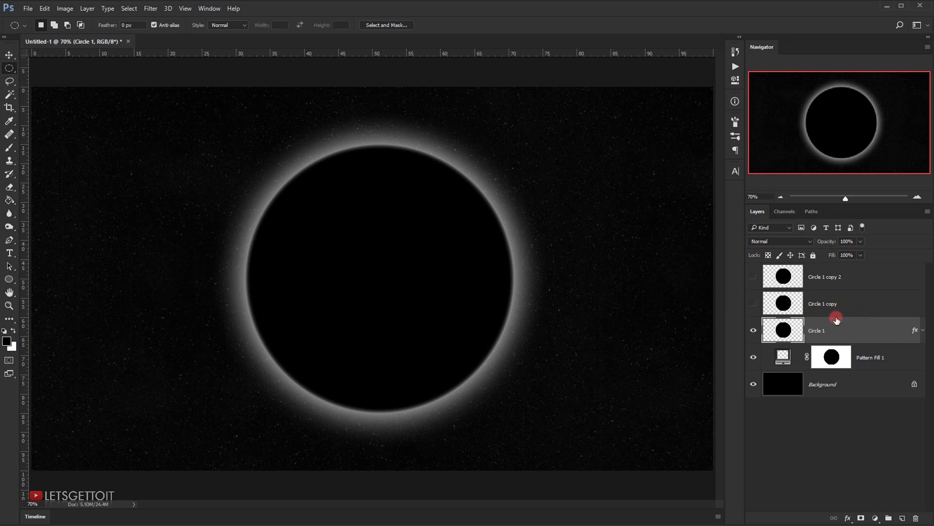
left_click(819, 304)
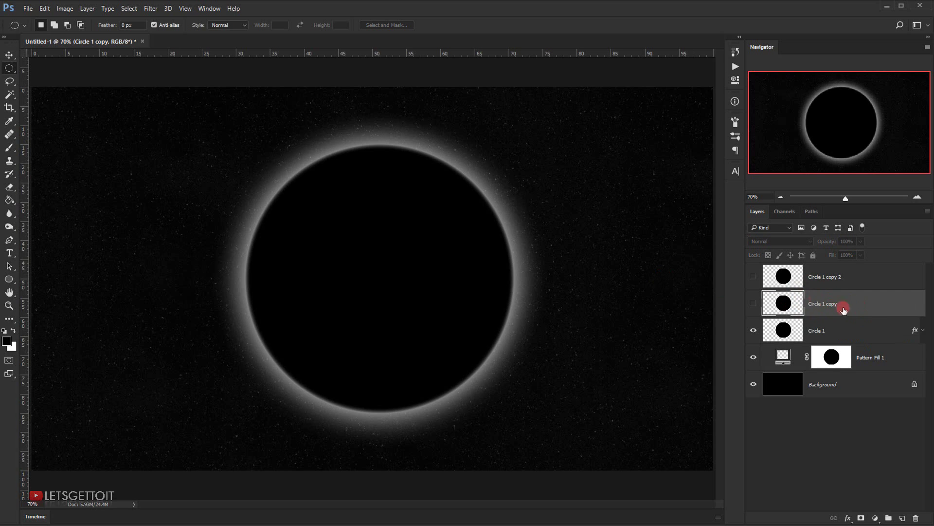
left_click(753, 304)
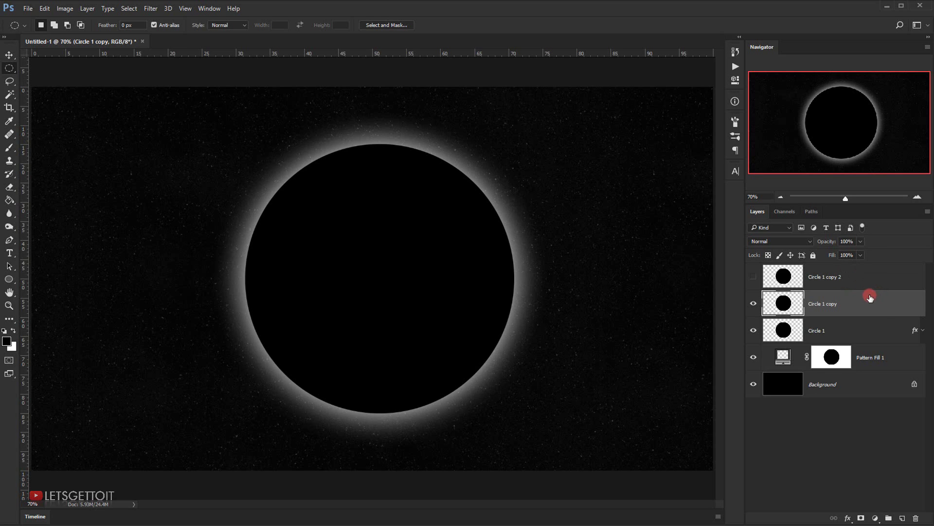
left_click_drag(833, 256, 717, 253)
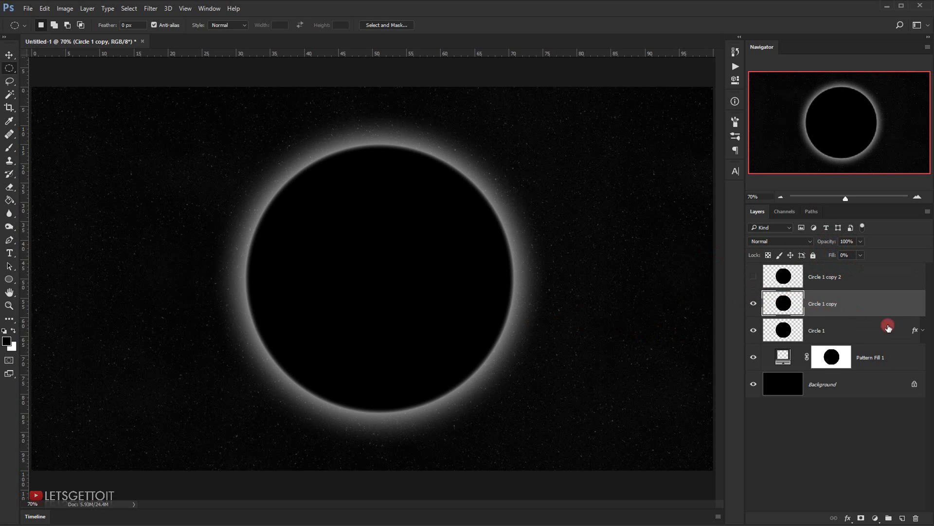
double_click(912, 304)
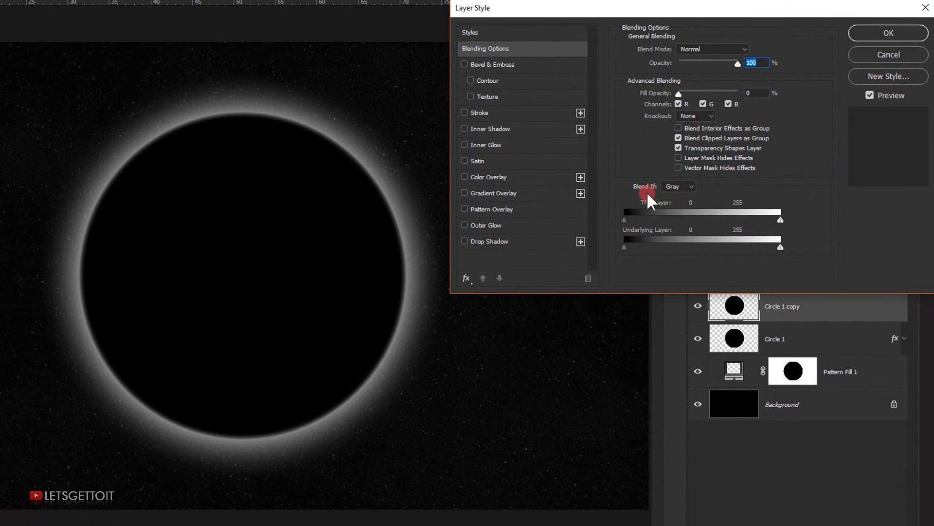
Enable Outer Glow with the blue colour 00b4ff.
left_click(496, 225)
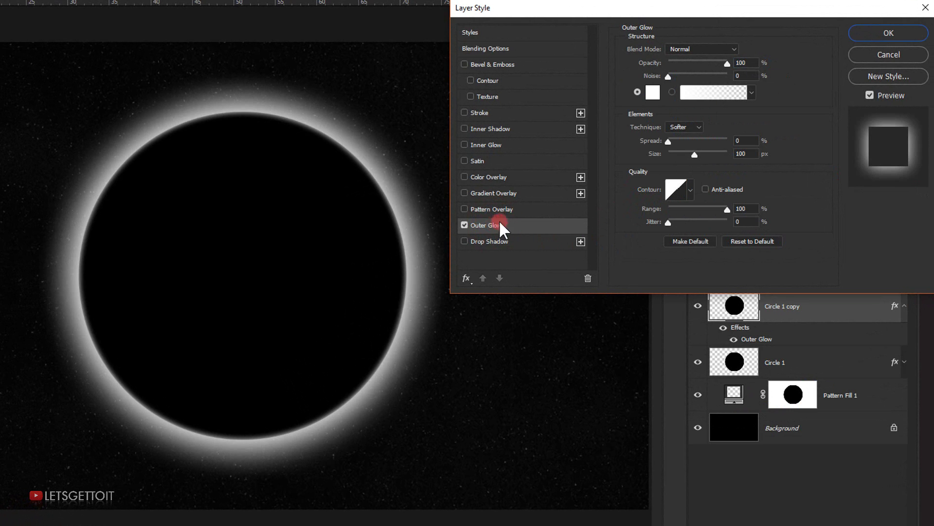
left_click(656, 92)
left_click_drag(696, 332, 692, 336)
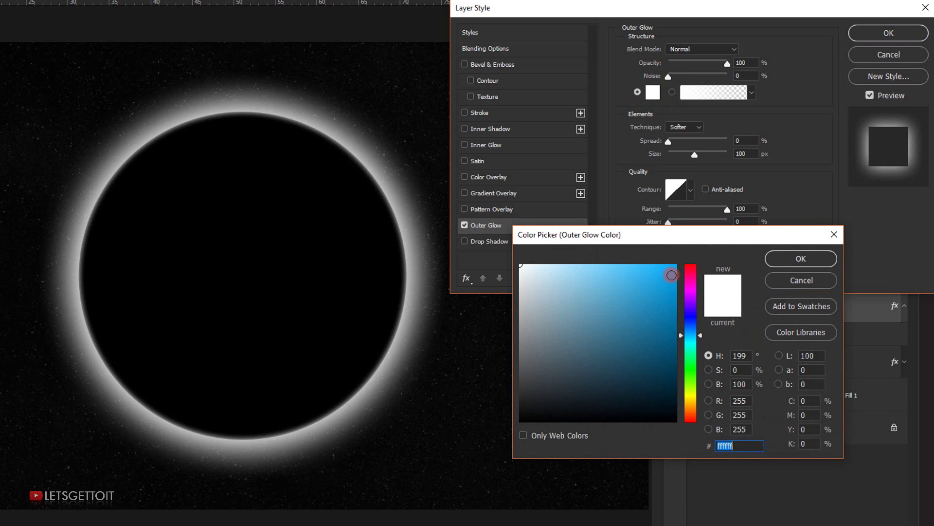
left_click(676, 265)
left_click(697, 335)
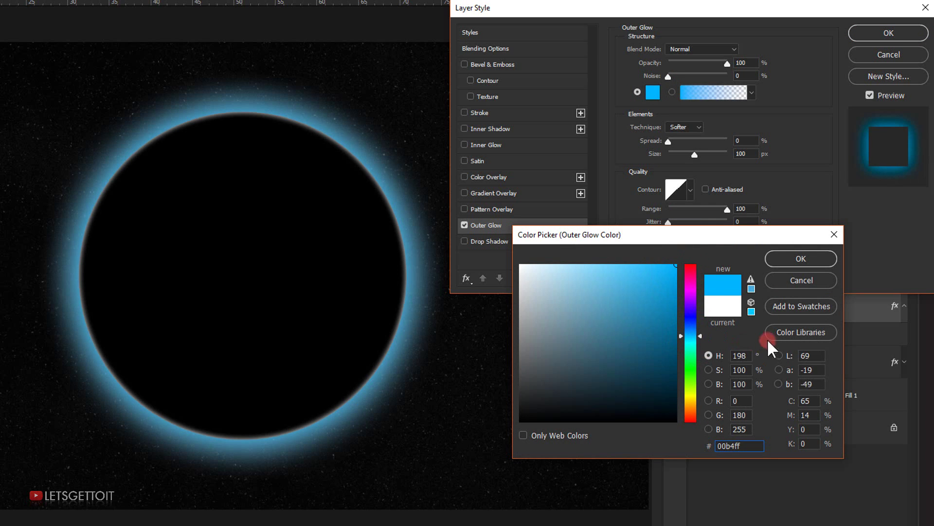
left_click(802, 260)
Set the Outer Glow size to 50 px and enable Inner Glow.
left_click(688, 156)
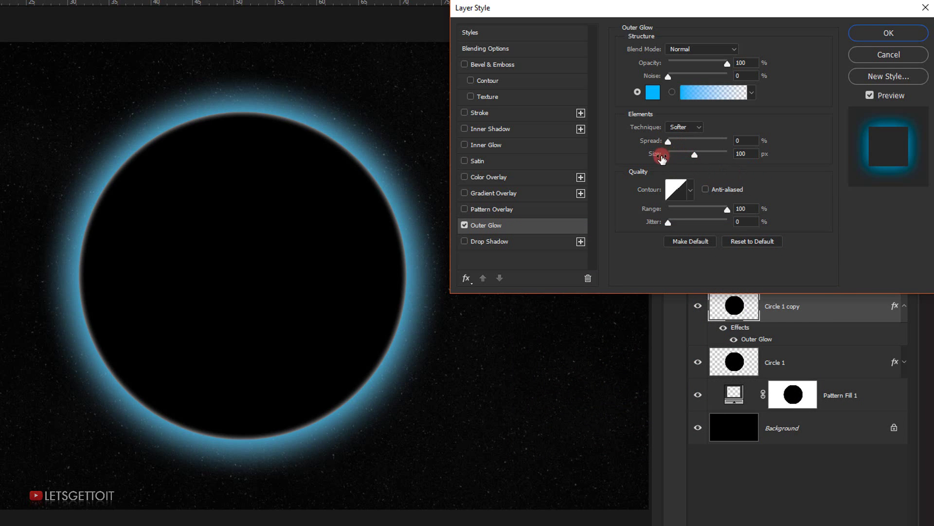
left_click(734, 155)
left_click(752, 154)
double_click(748, 154)
type("50")
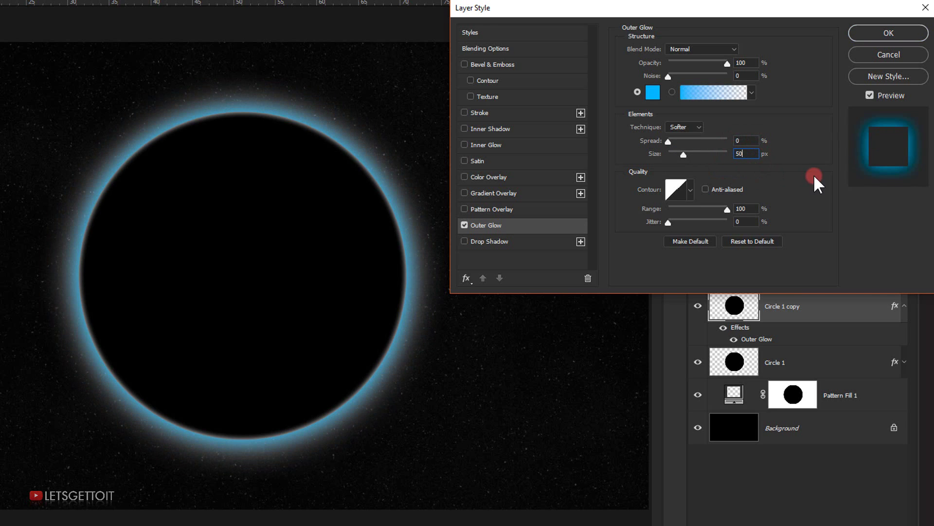
left_click_drag(680, 154, 682, 154)
left_click(765, 156)
type("50")
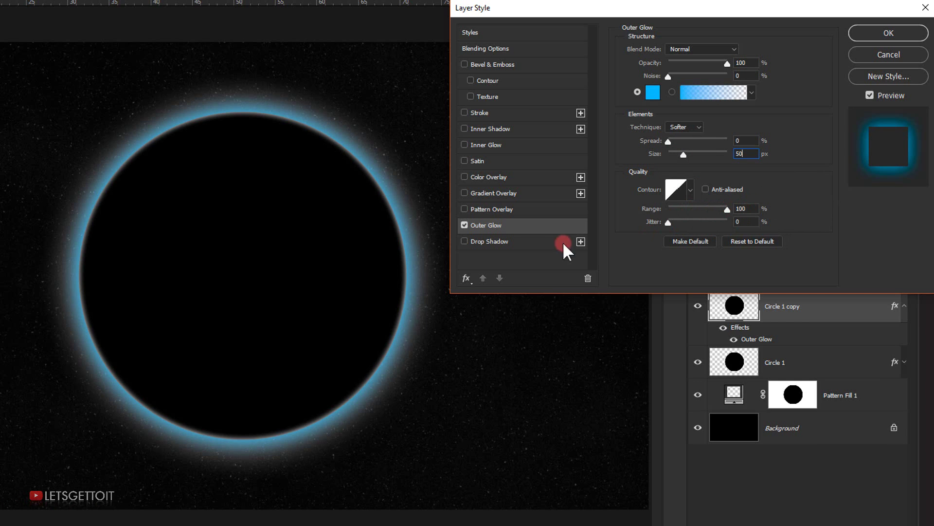
left_click(488, 146)
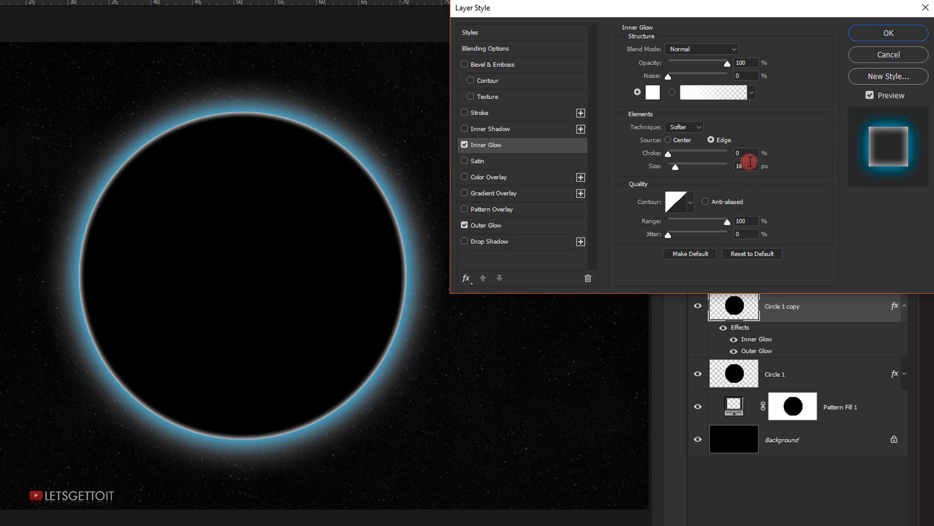
Set the Inner Glow colour to the light blue 00c6ff.
left_click(652, 92)
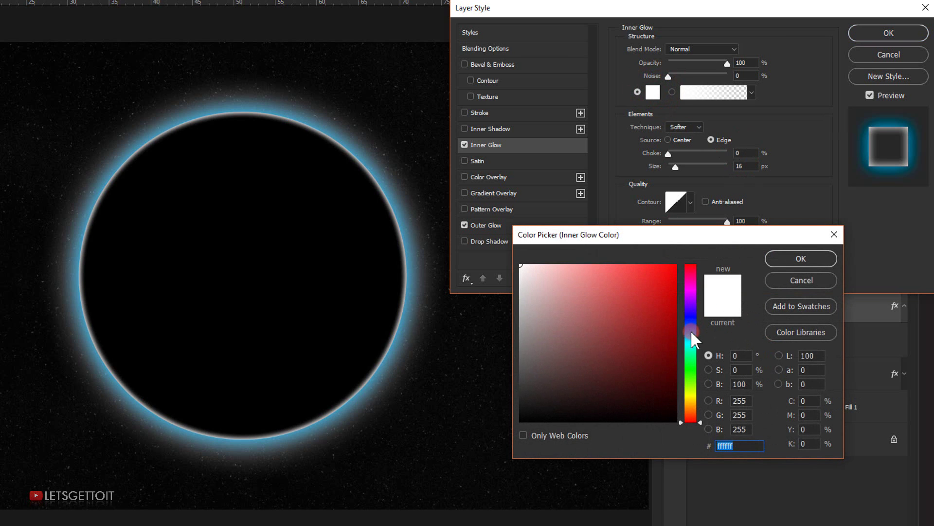
left_click(691, 338)
left_click(691, 338)
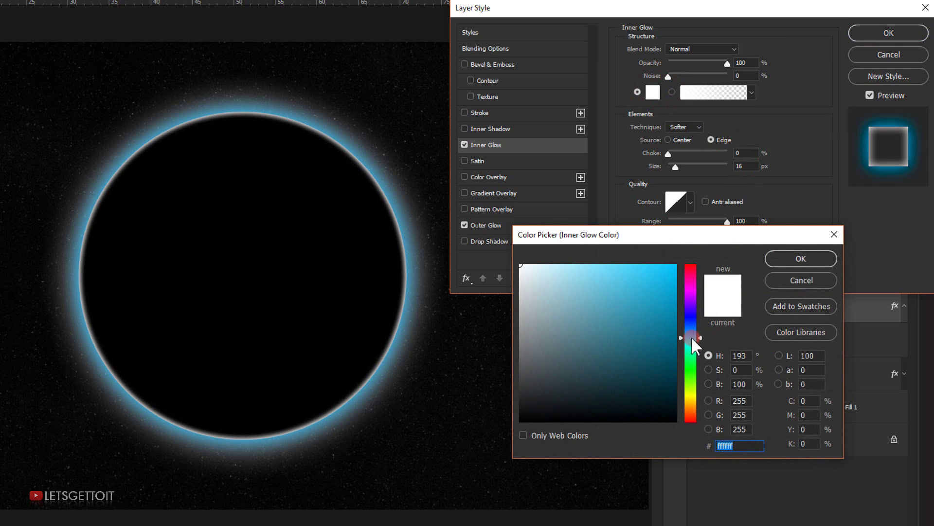
left_click(676, 266)
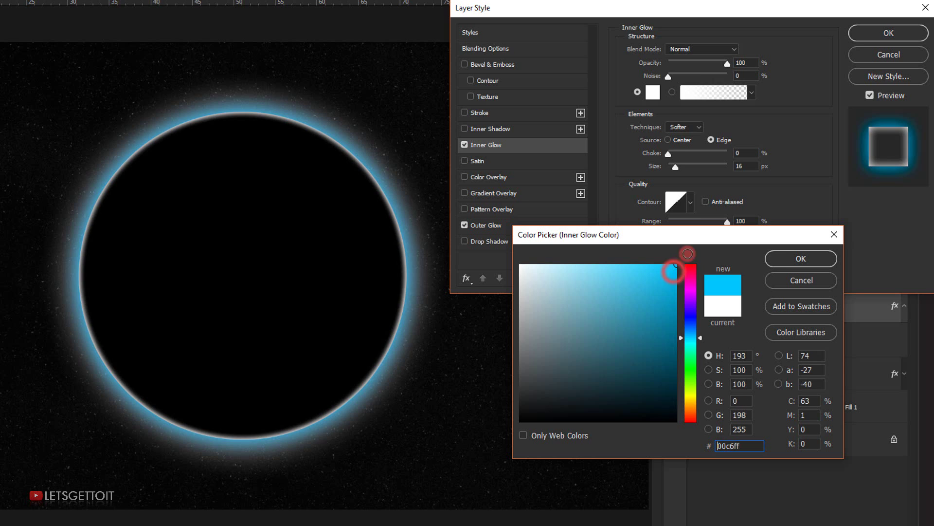
left_click(811, 260)
Give the Inner Glow Source Edge and a 7 px size, then apply it.
left_click(675, 167)
left_click(750, 167)
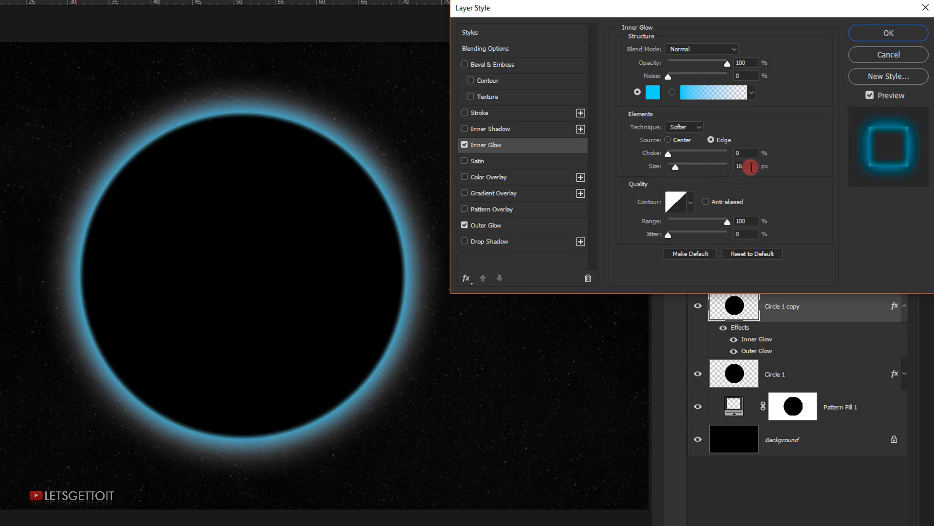
left_click(887, 185)
type("7")
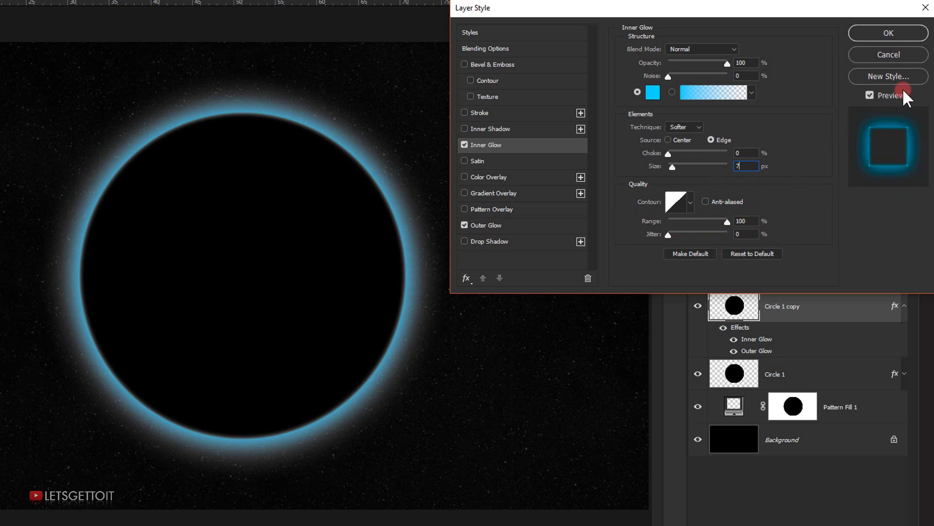
left_click(894, 33)
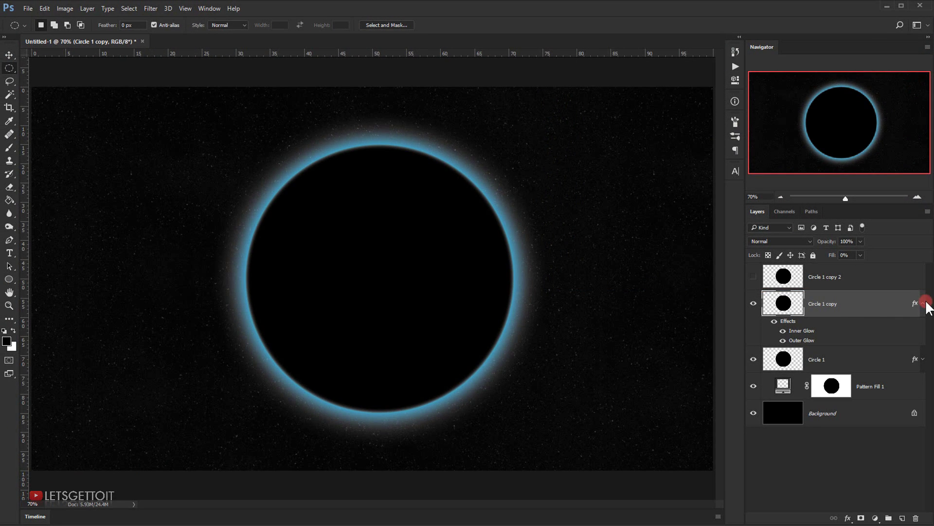
Hide Circle 1 copy and rasterize Circle 1's white glow layer style.
left_click(923, 303)
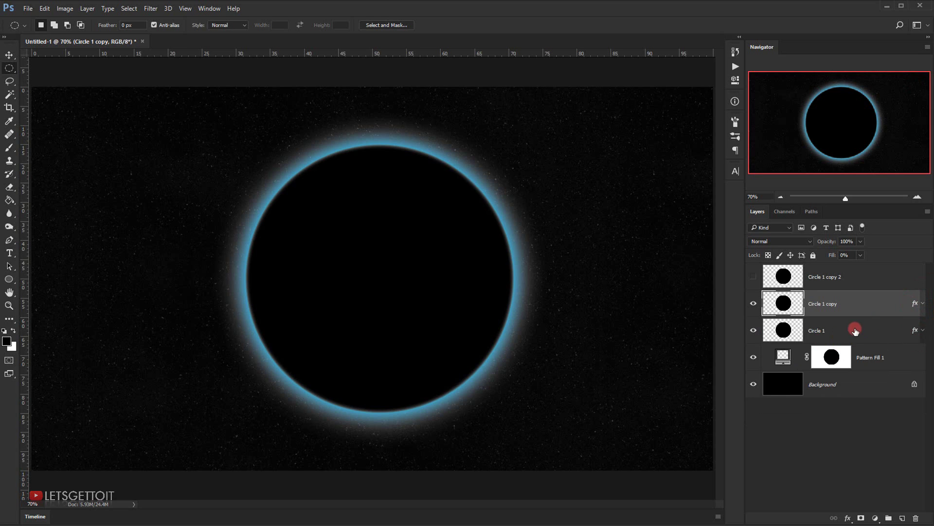
left_click(831, 331)
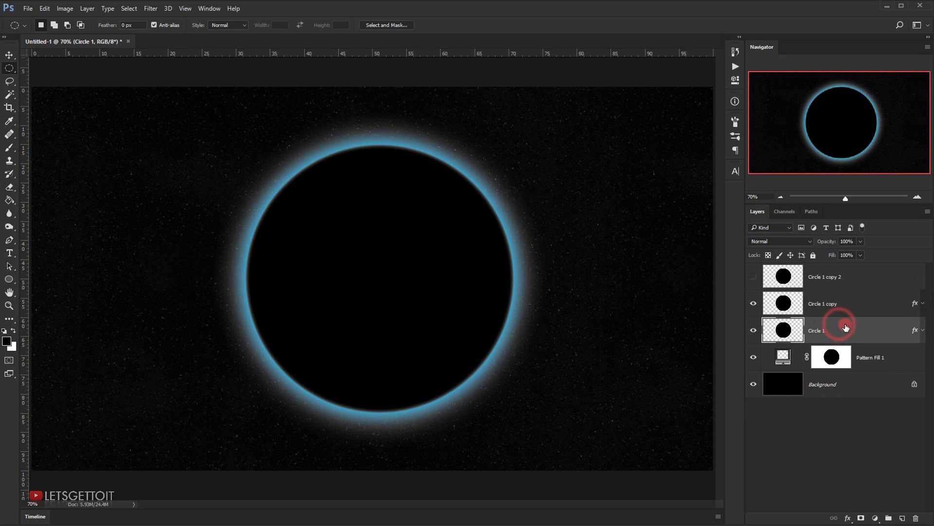
left_click(753, 304)
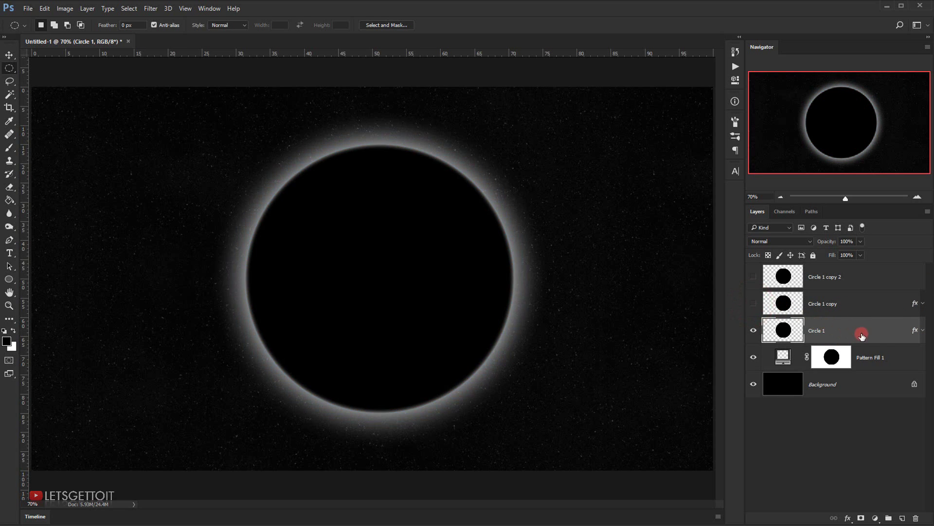
right_click(880, 332)
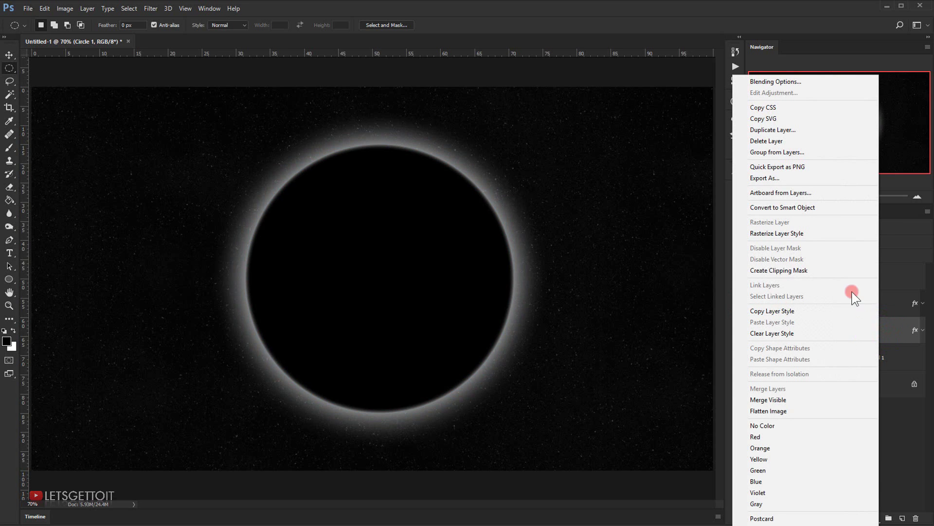
left_click(781, 231)
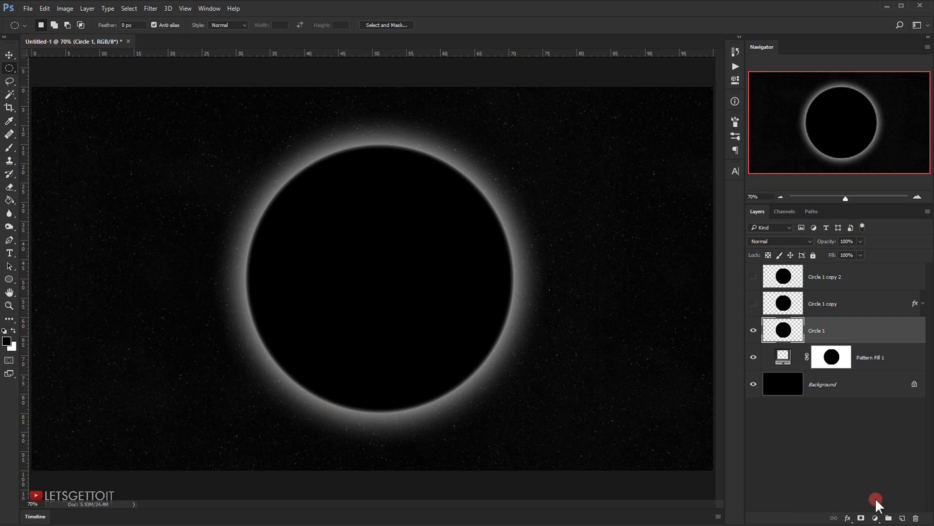
Add a layer mask to Circle 1 and pick the black-to-white Gradient Tool preset.
left_click(862, 518)
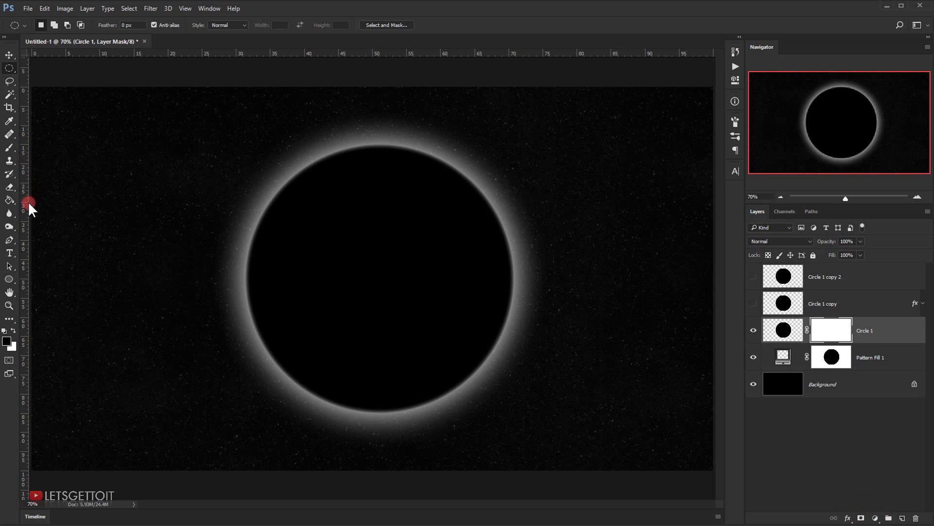
left_click(9, 200)
left_click(56, 198)
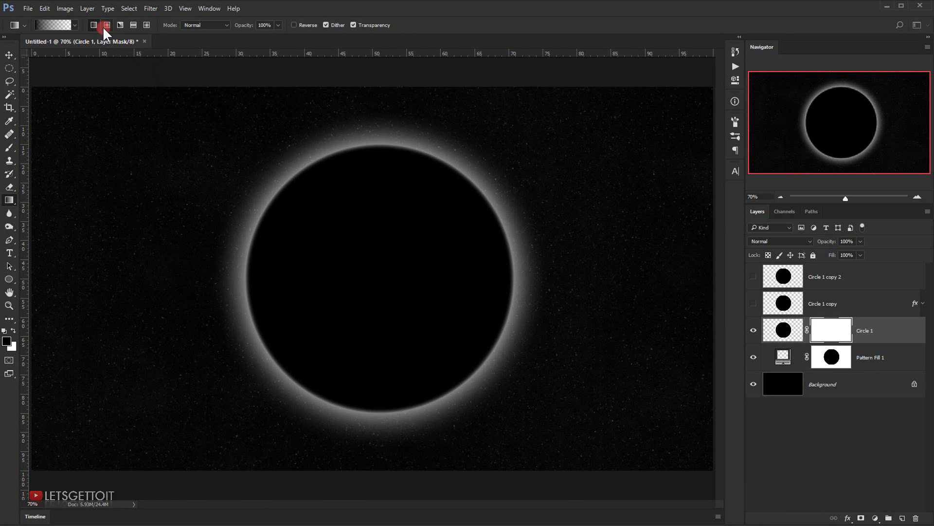
left_click(76, 26)
left_click(38, 44)
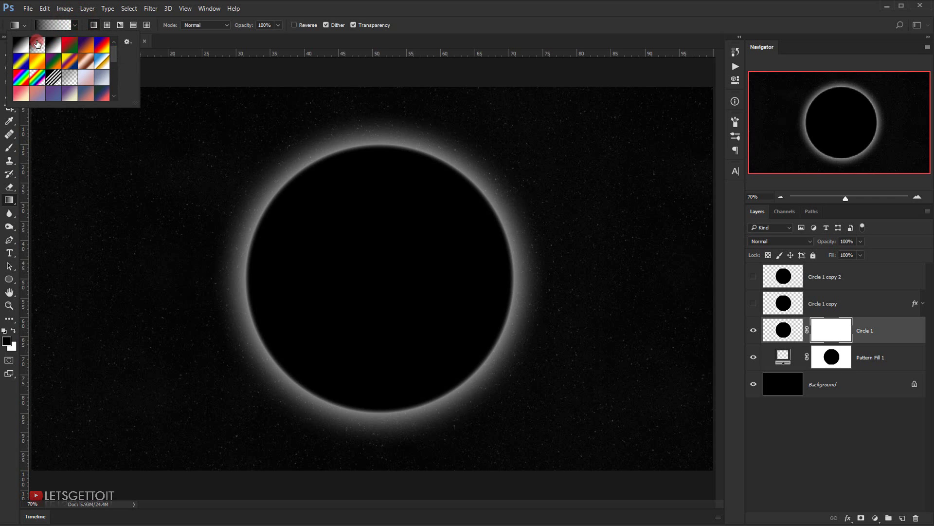
left_click(282, 20)
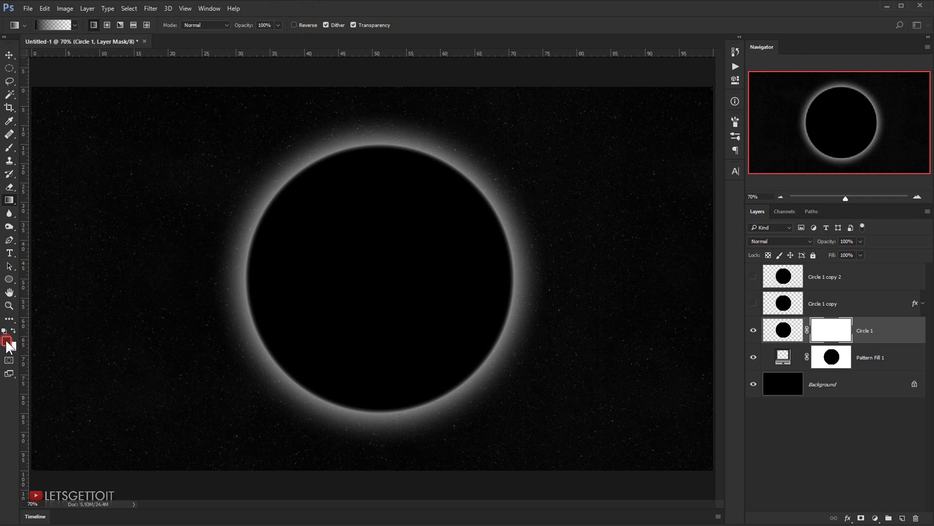
Draw the mask gradient from lower left toward the circle so the glow fades there.
left_click_drag(208, 421, 413, 229)
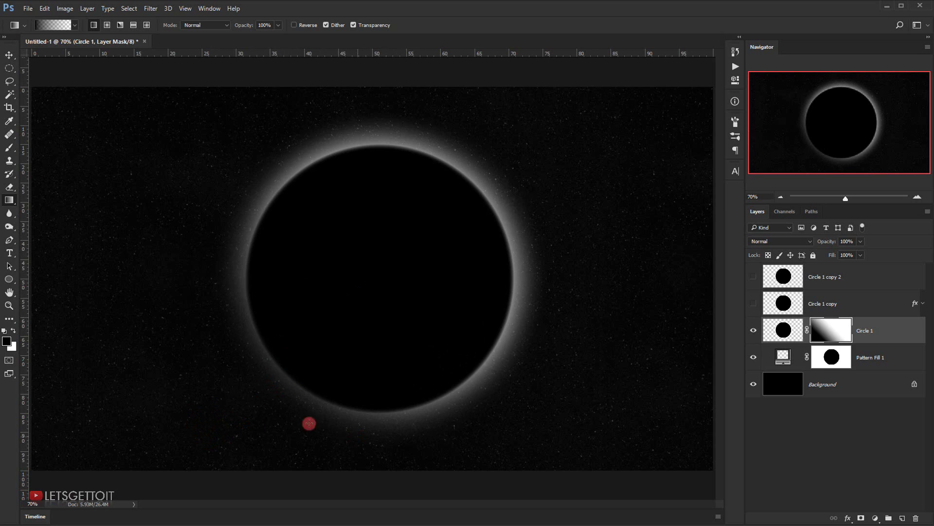
left_click_drag(227, 427, 404, 224)
left_click_drag(261, 377, 409, 229)
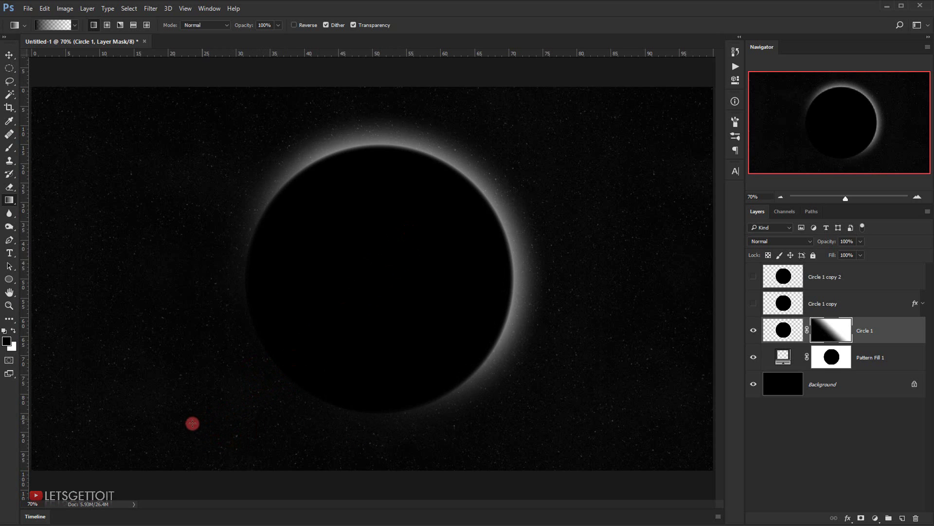
left_click_drag(195, 439, 397, 245)
Show Circle 1 copy and rasterize its blue glow layer style.
left_click(753, 304)
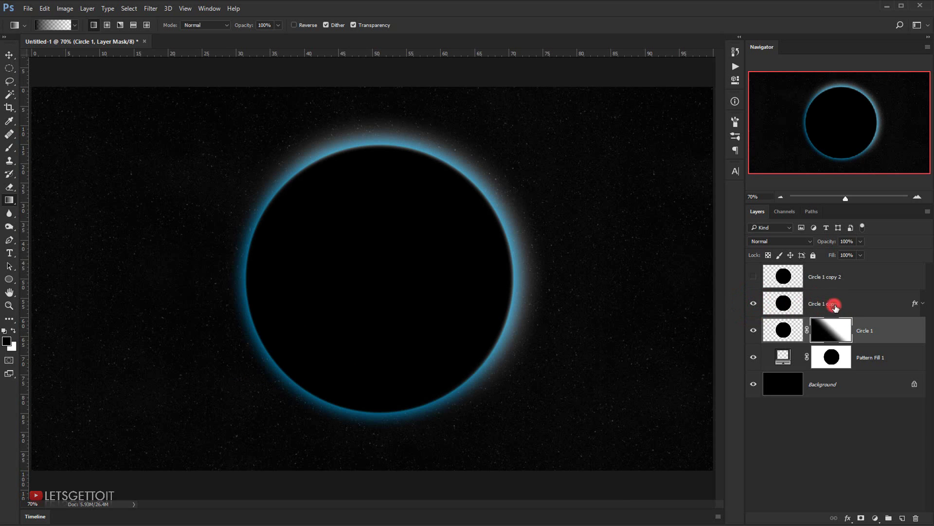
left_click(862, 302)
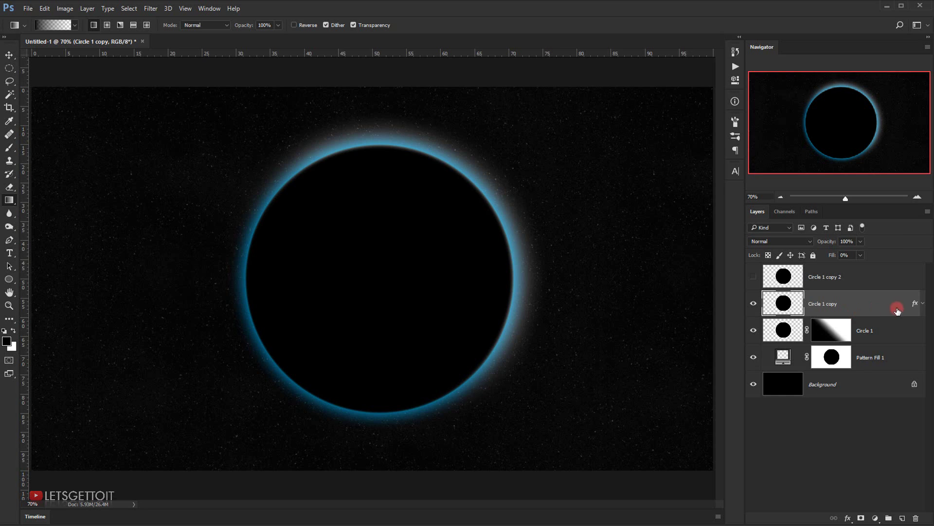
right_click(869, 305)
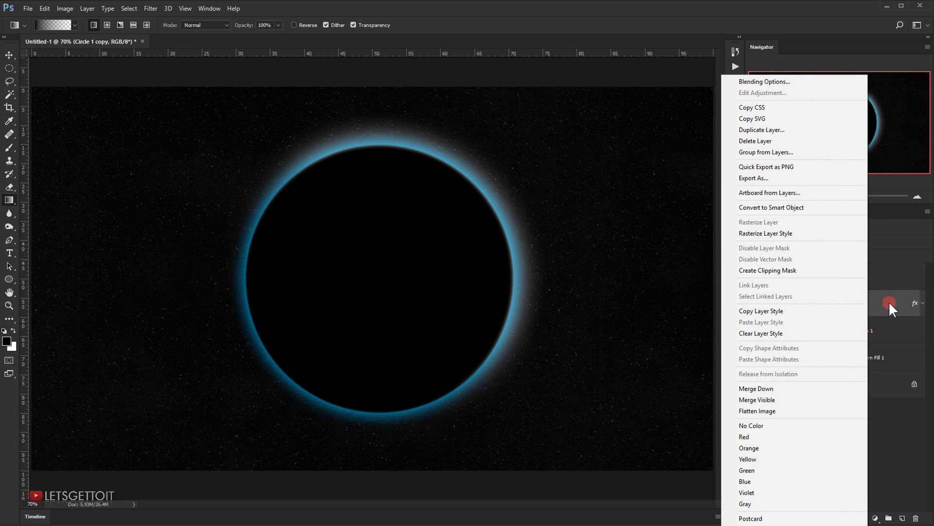
left_click(779, 233)
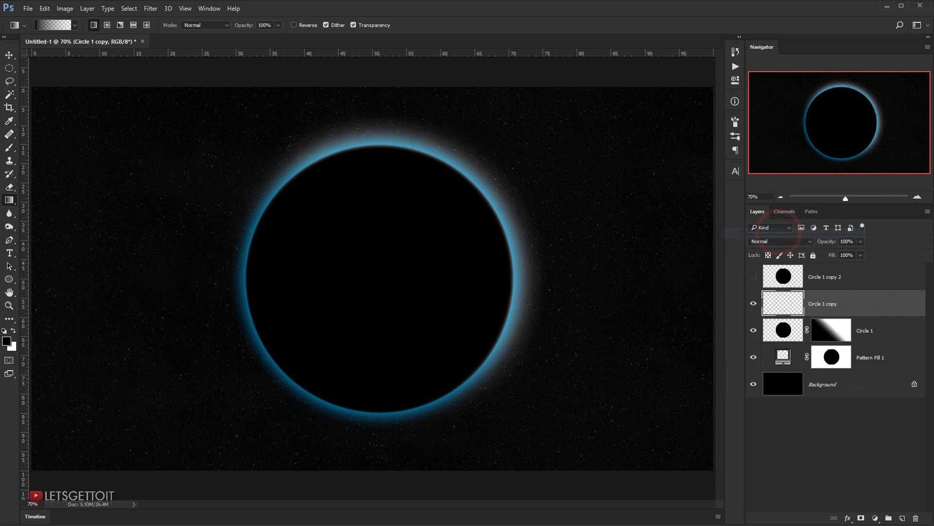
Alt-drag Circle 1's gradient mask to copy it onto Circle 1 copy.
left_click(911, 326)
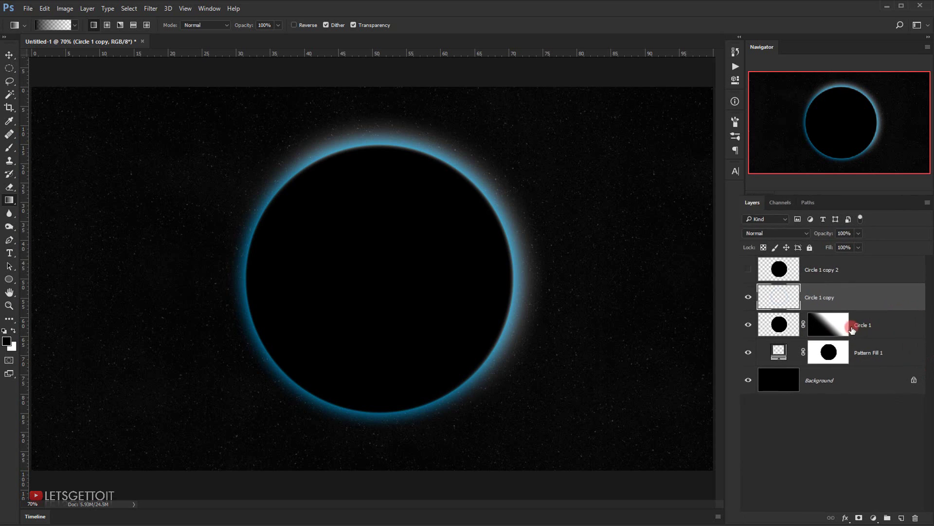
left_click(838, 337)
mouse_move(773, 210)
left_mouse_down()
mouse_move(764, 203)
mouse_move(794, 197)
mouse_move(753, 209)
mouse_move(773, 207)
mouse_move(767, 166)
mouse_move(789, 161)
mouse_move(774, 185)
left_mouse_up()
key("alt")
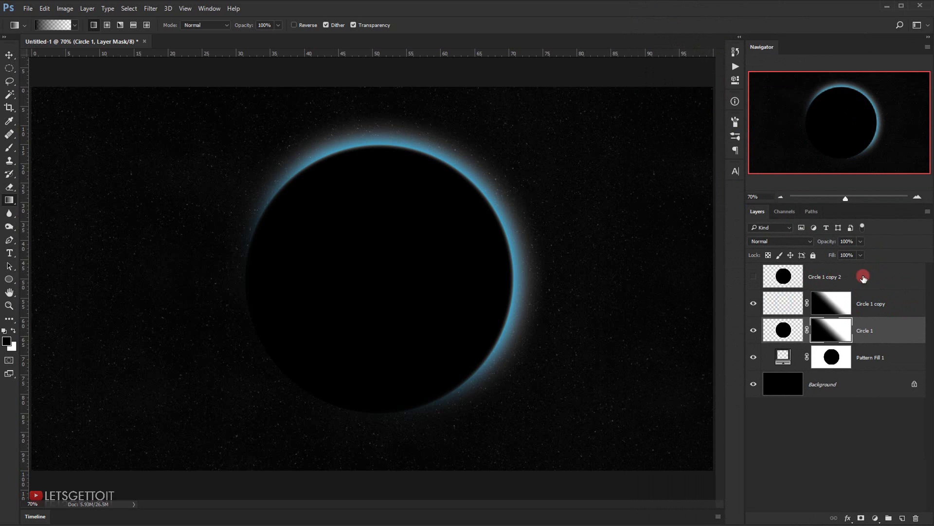
Select Circle 1 copy 2 and make it visible.
left_click(849, 282)
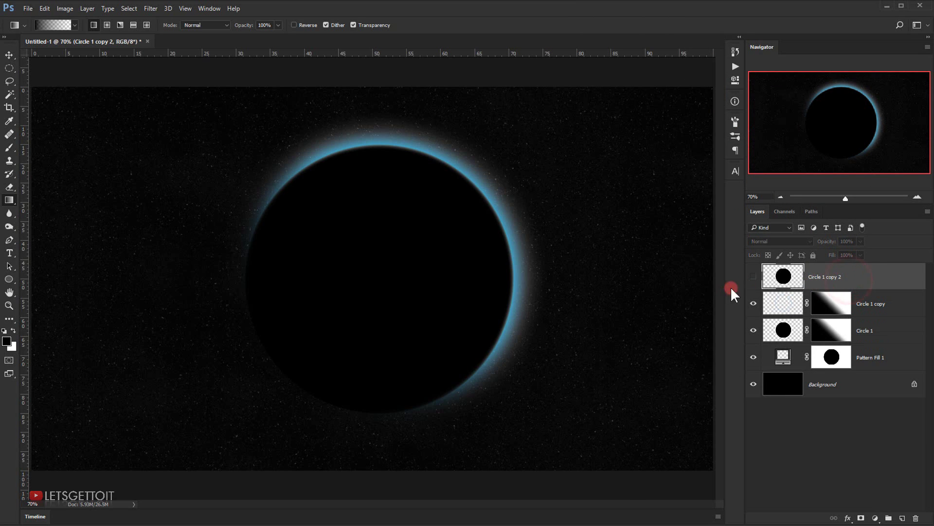
left_click(754, 276)
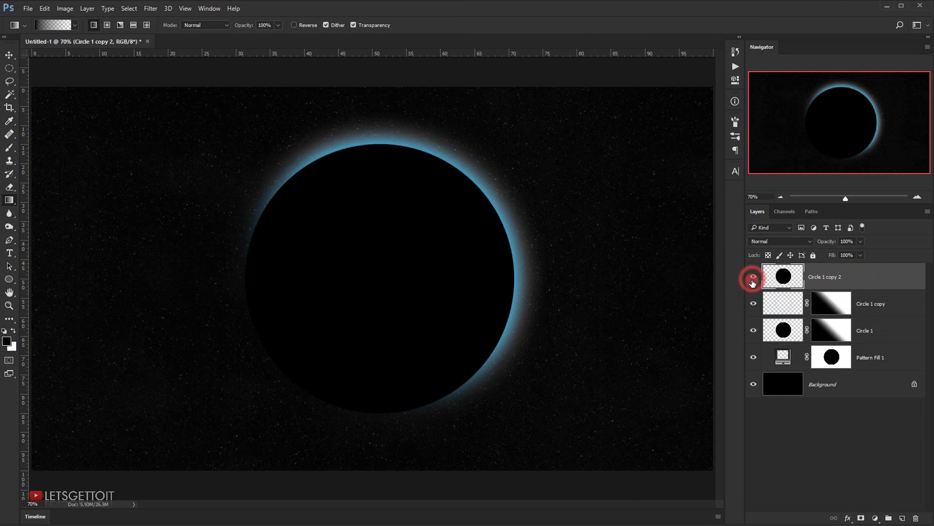
Apply a Letsgettoiy_Dust Pattern Overlay at 10% scale to Circle 1 copy 2.
double_click(882, 285)
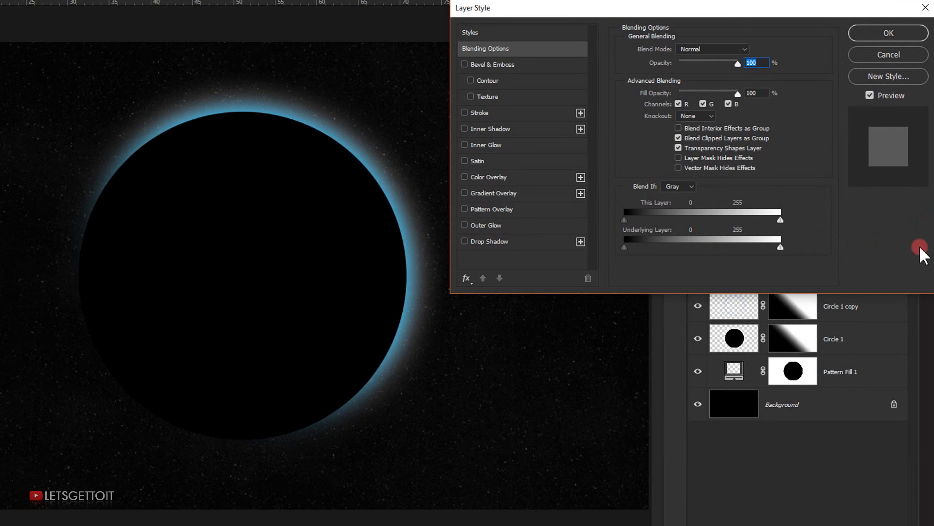
left_click(495, 209)
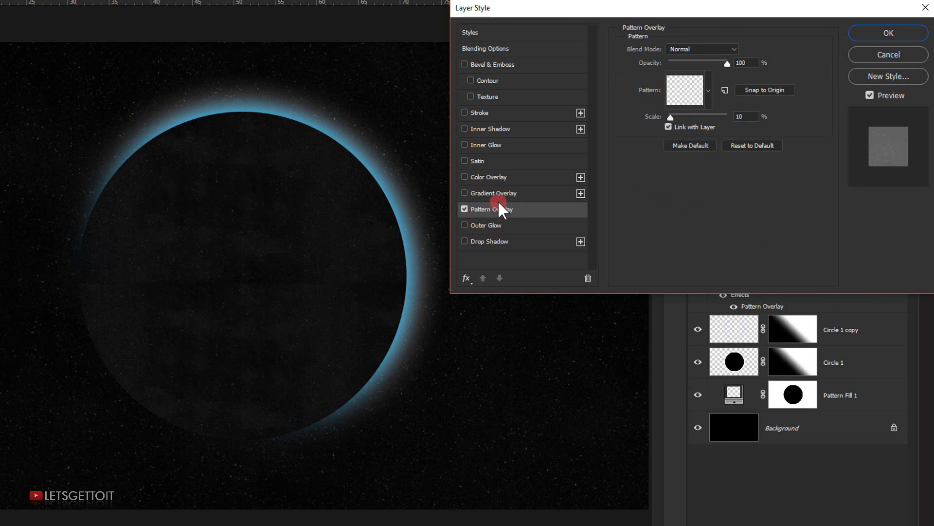
left_click(705, 94)
left_click(650, 129)
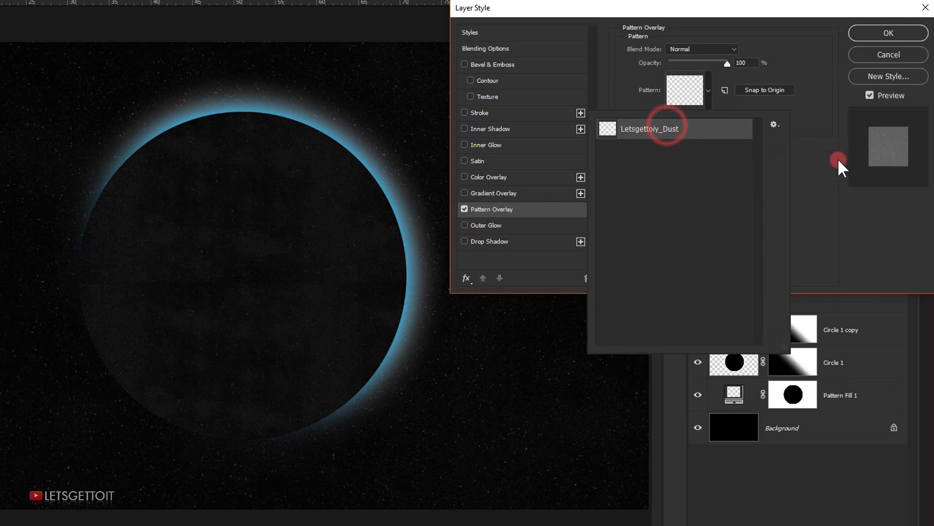
left_click(846, 163)
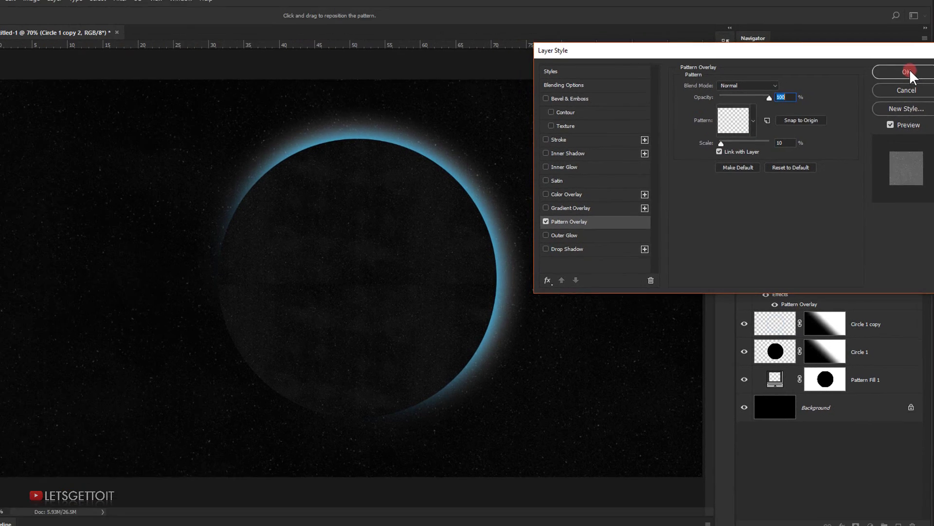
left_click(907, 34)
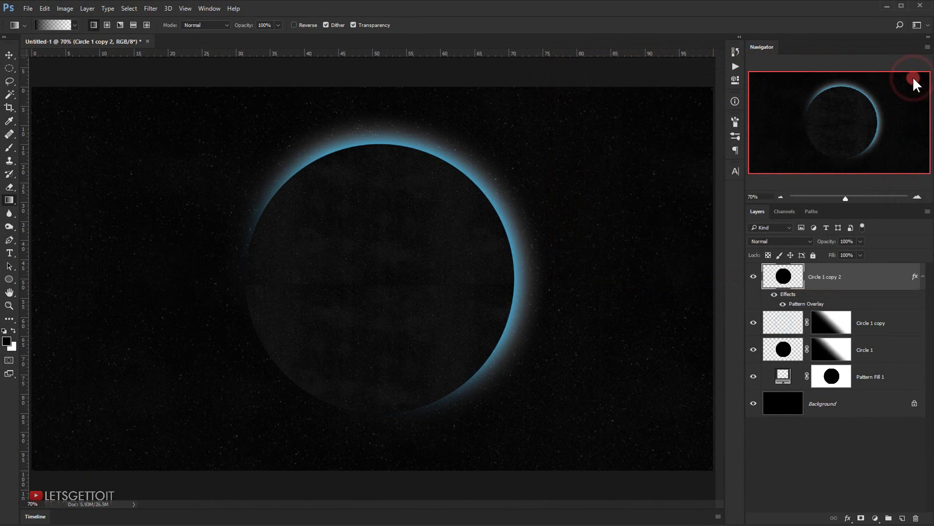
Set Circle 1 copy 2's fill to 0% and its opacity to 50%.
left_click(841, 255)
type("0")
key("Return")
left_click(829, 270)
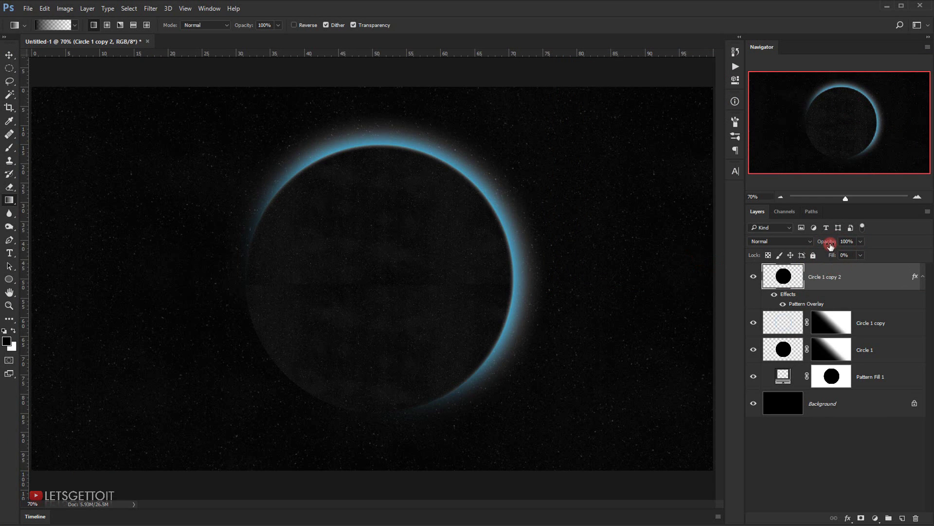
left_click_drag(833, 245, 826, 245)
left_click(852, 239)
type("50")
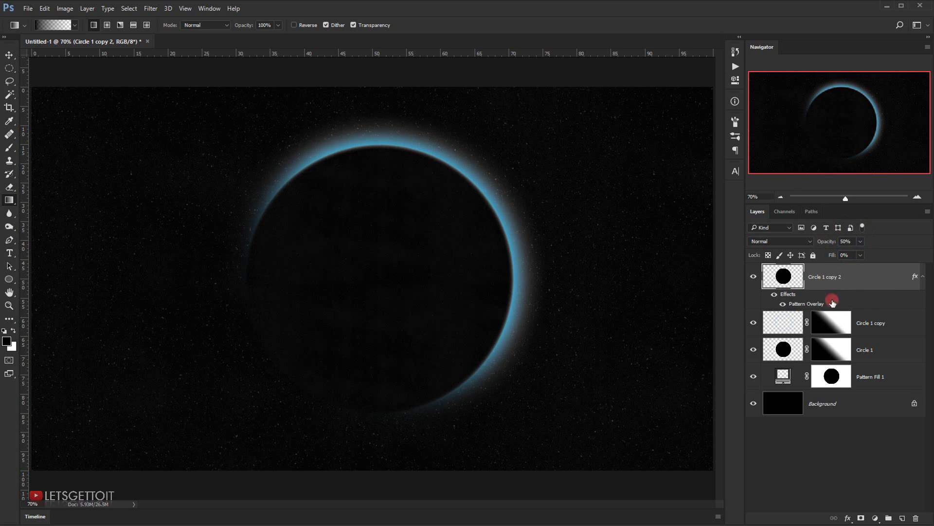
Add a layer mask to Circle 1 copy 2 with a gradient fading the dust lower left.
left_click(861, 517)
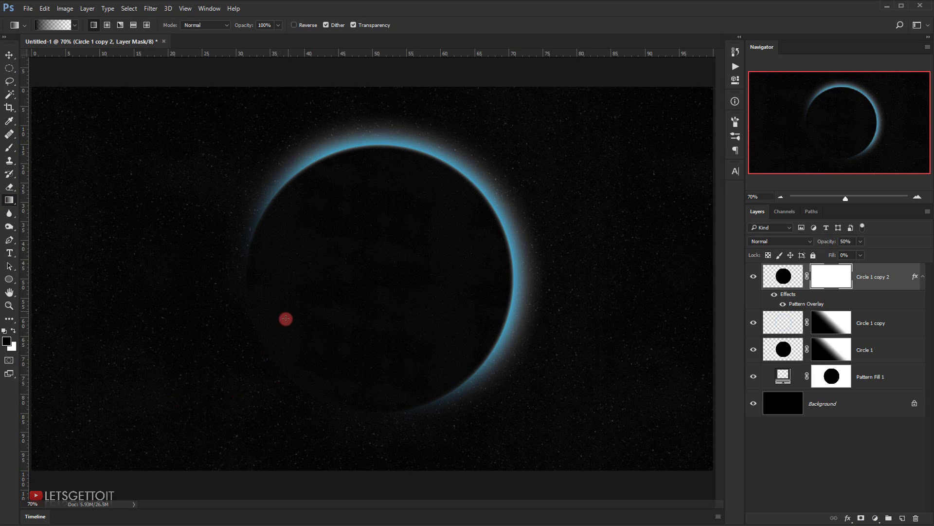
left_click_drag(185, 446, 376, 271)
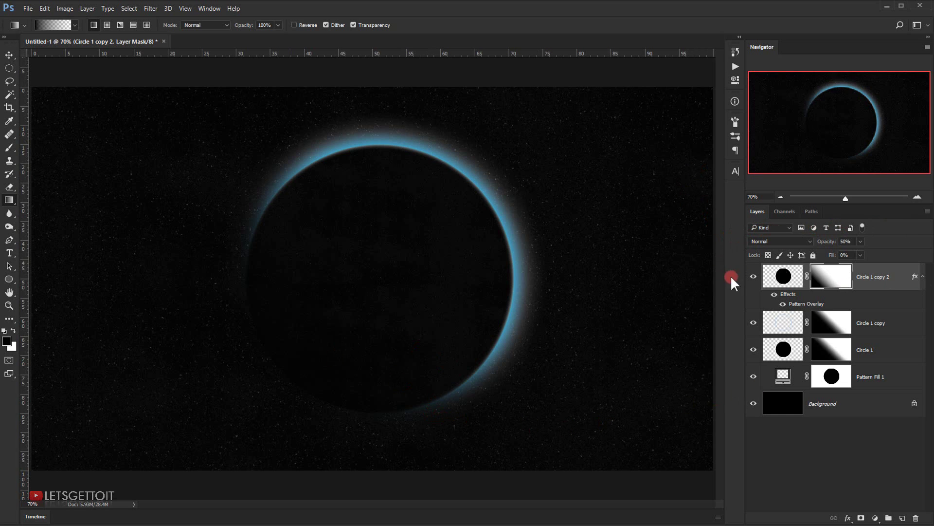
left_click(924, 276)
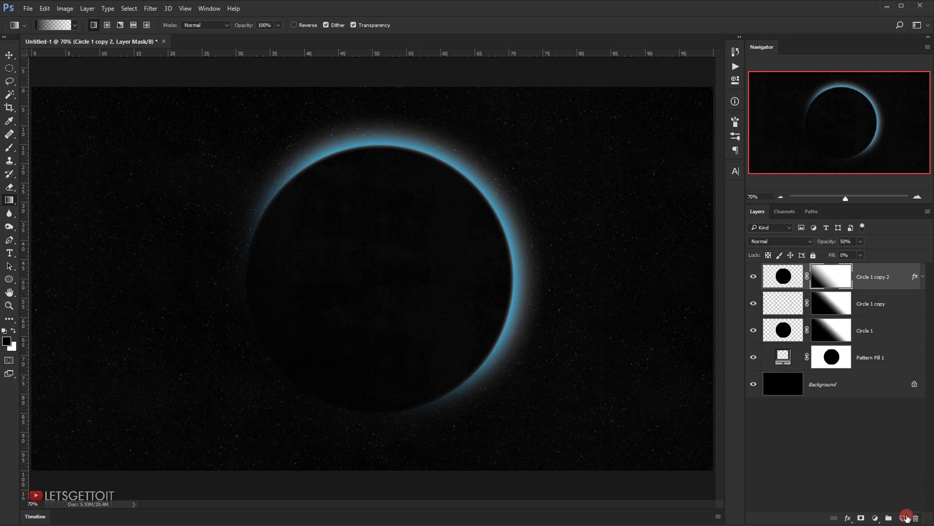
Create a black-filled Layer 1 on top and open Filter > Render > Lens Flare.
left_click(910, 518)
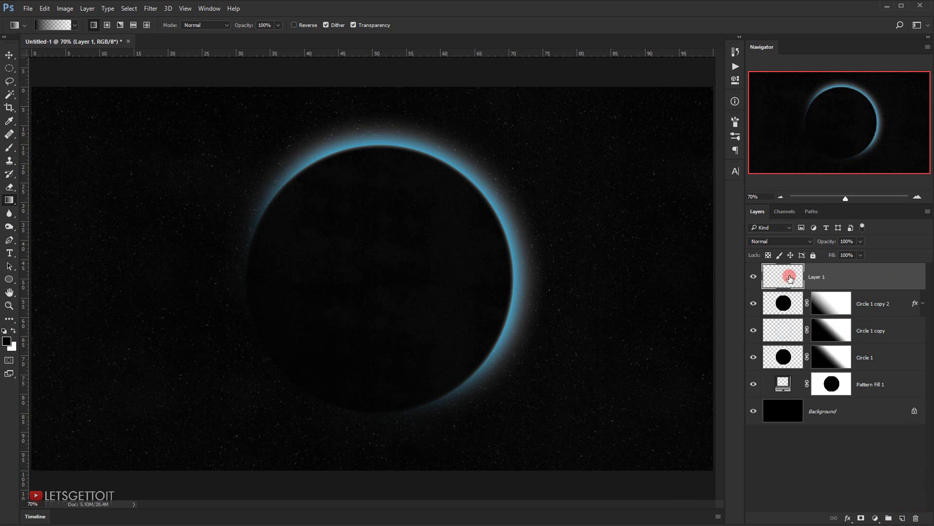
key("alt+BackSpace")
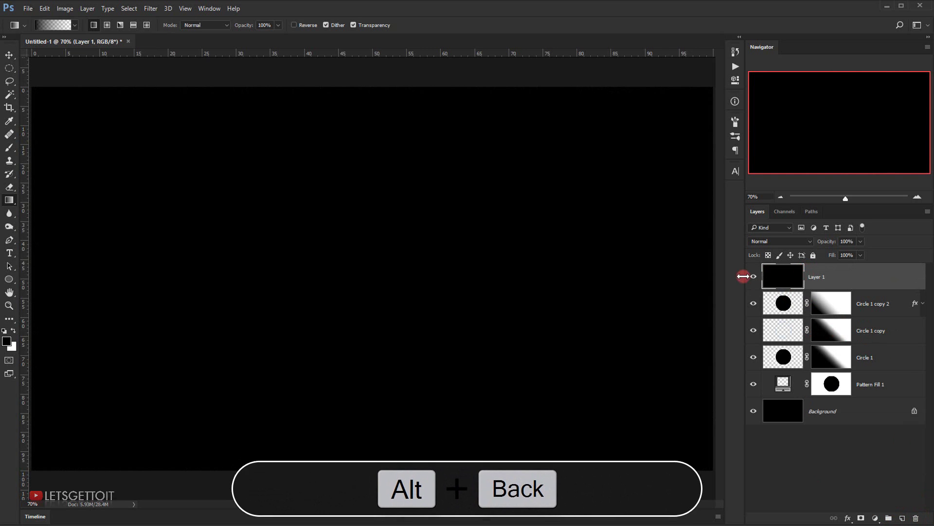
left_click(151, 8)
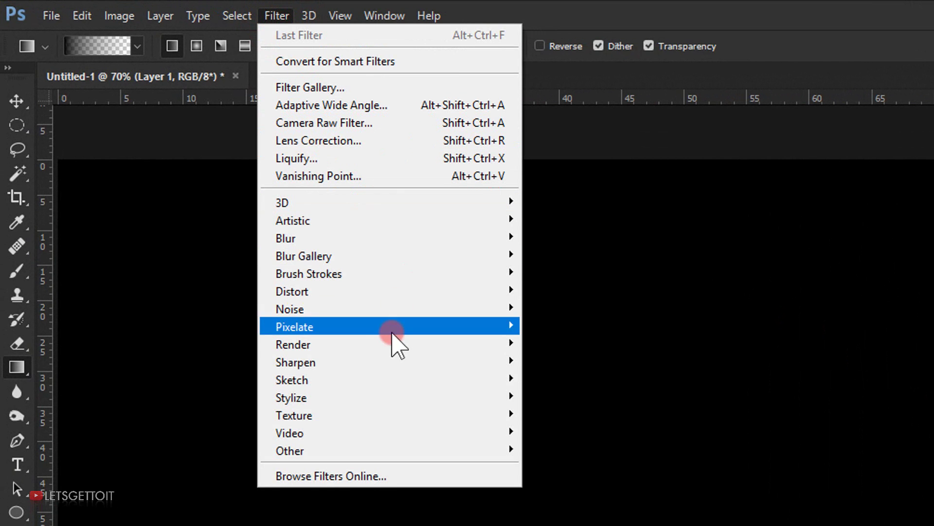
mouse_move(385, 358)
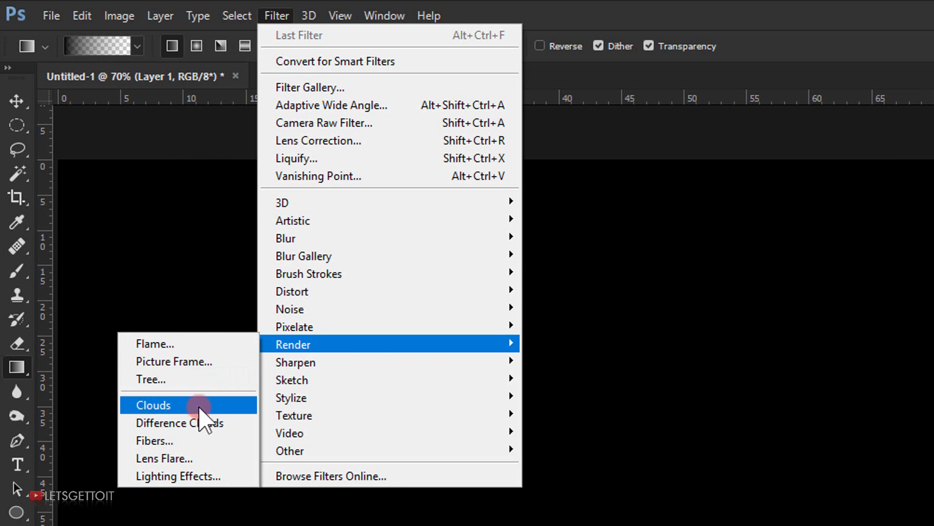
left_click(181, 460)
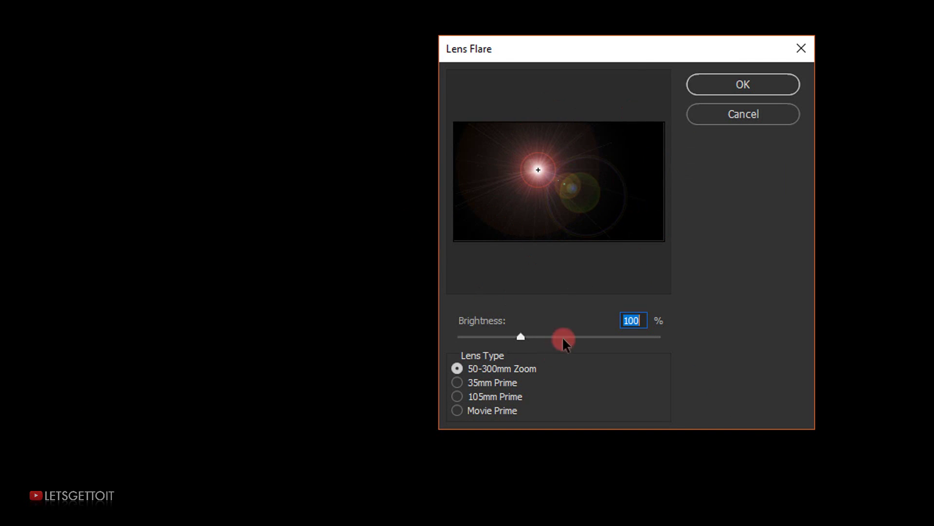
Render a 105mm Prime flare at 60% brightness, its centre moved right in the preview.
left_click(458, 398)
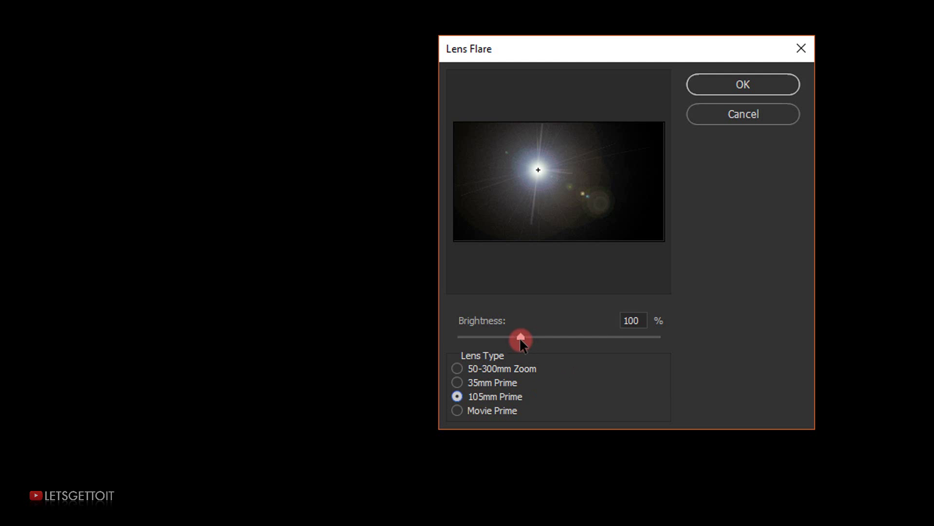
left_click_drag(520, 339, 492, 339)
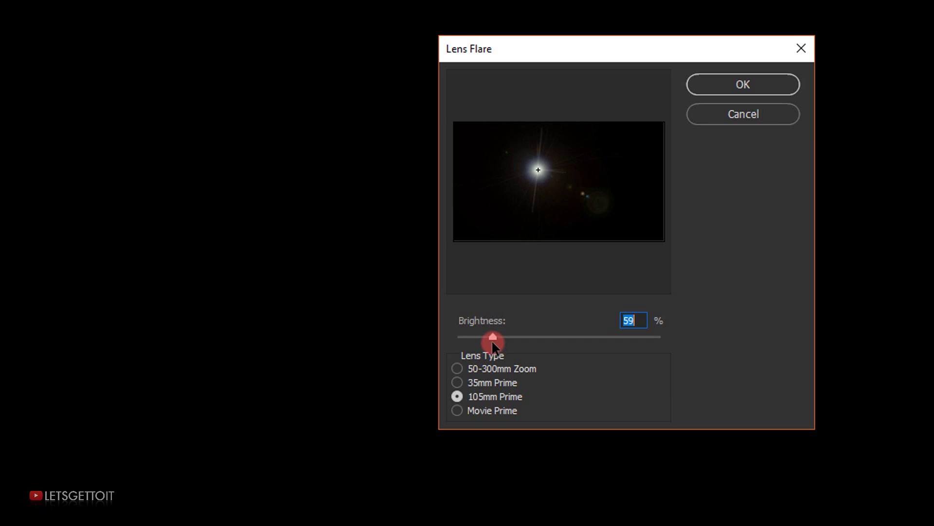
left_click_drag(497, 337, 497, 338)
left_click_drag(527, 188, 577, 179)
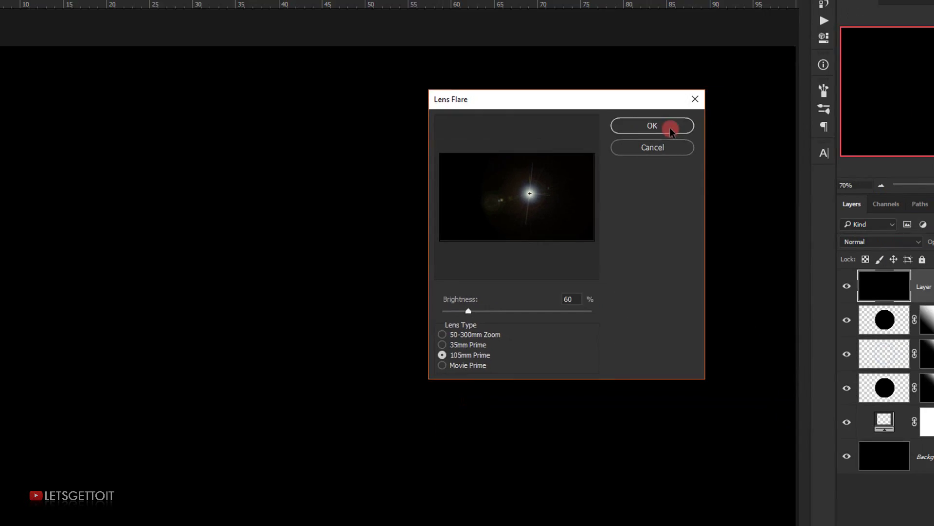
left_click(743, 84)
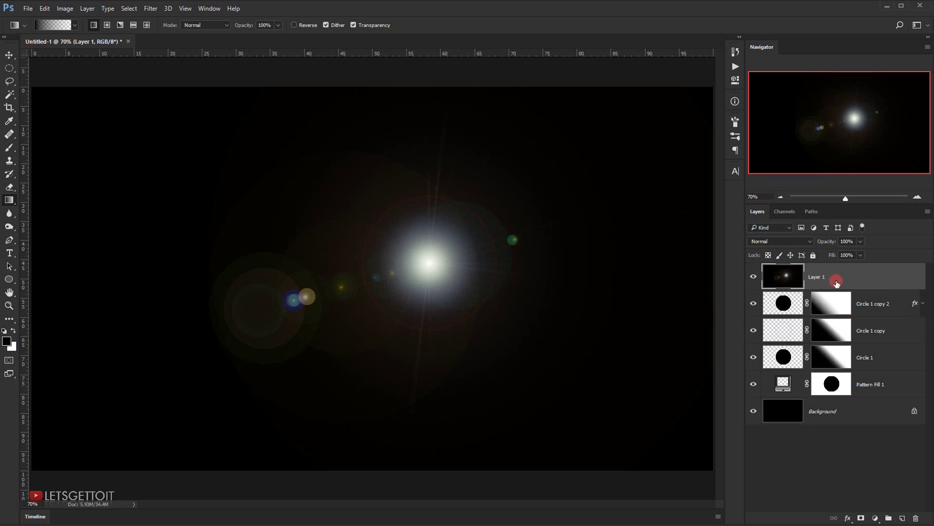
Set Layer 1 to Linear Dodge (Add) and start a free transform with the Move tool.
left_click(786, 240)
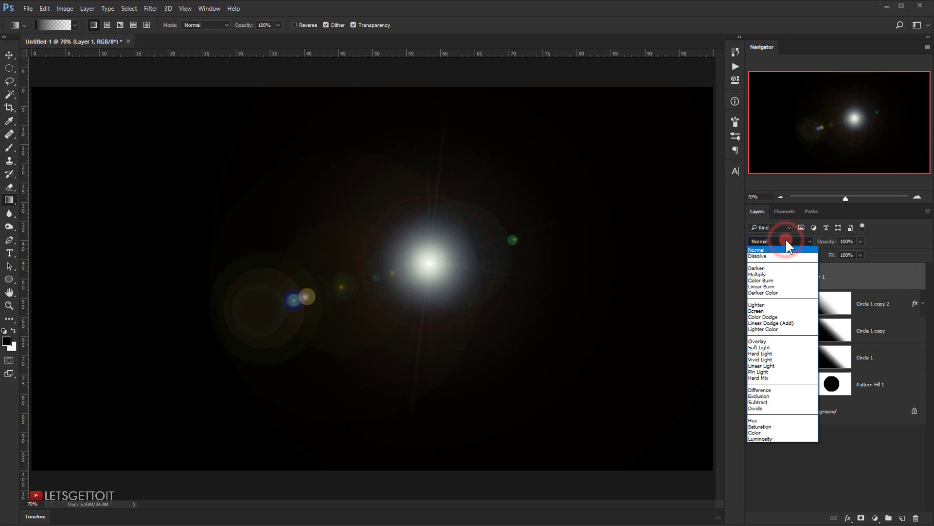
left_click(786, 323)
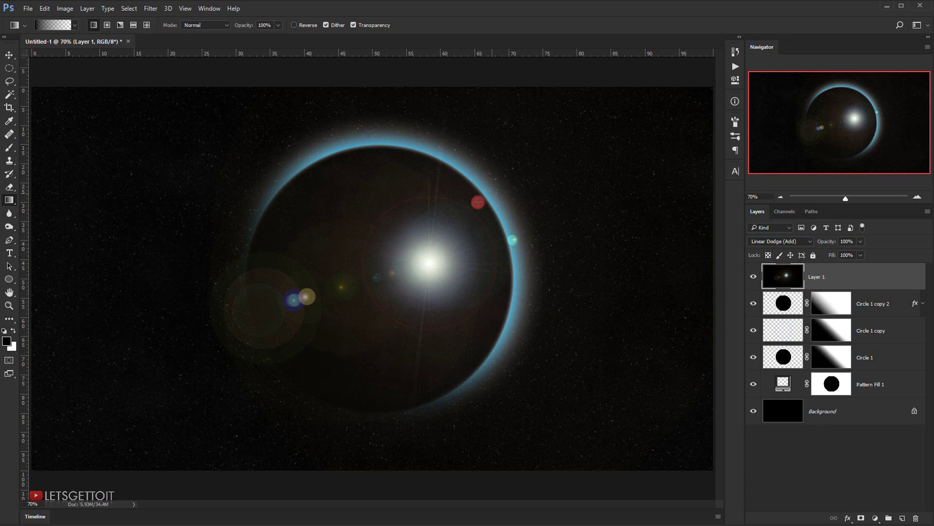
left_click(10, 54)
key("ctrl+t")
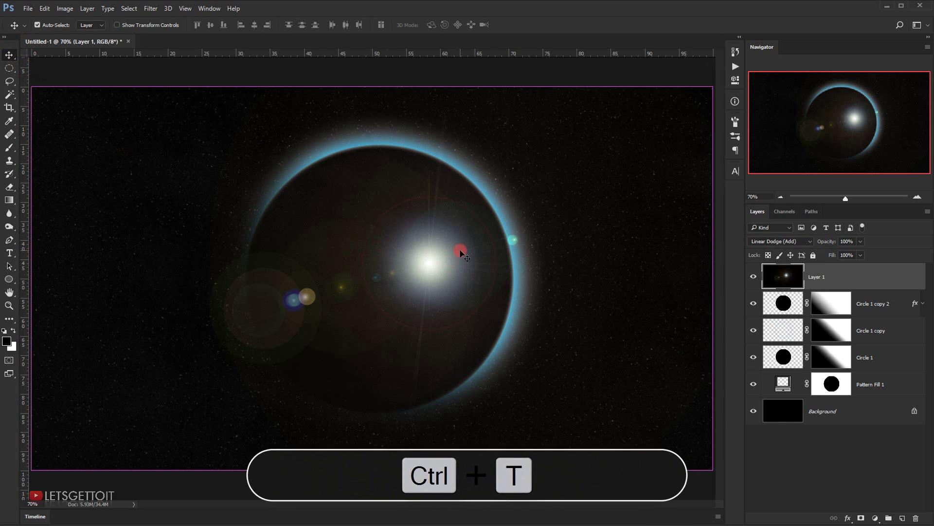
Move, rotate and stretch the flare taller so it lands on the planet.
scroll(535, 316, "down", 3)
left_click_drag(431, 356, 478, 310)
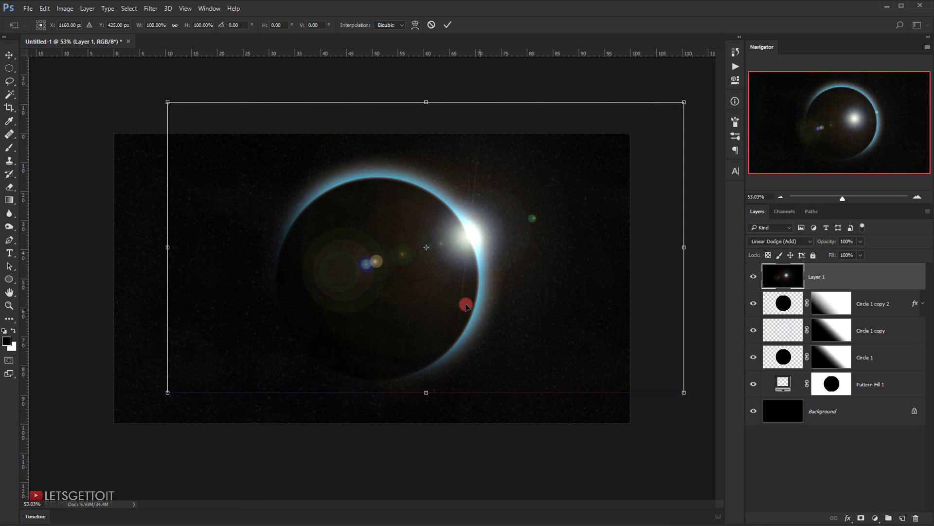
left_click_drag(695, 84, 505, 117)
left_click_drag(495, 262, 515, 276)
left_click_drag(361, 140, 314, 97)
left_click_drag(469, 223, 483, 247)
Narrow the flare horizontally and rotate it to about -24 degrees.
key("ctrl+minus")
left_click_drag(606, 140, 486, 246)
left_click_drag(450, 319, 500, 291)
left_click_drag(652, 211, 656, 255)
left_click_drag(519, 300, 518, 304)
left_click_drag(585, 206, 597, 200)
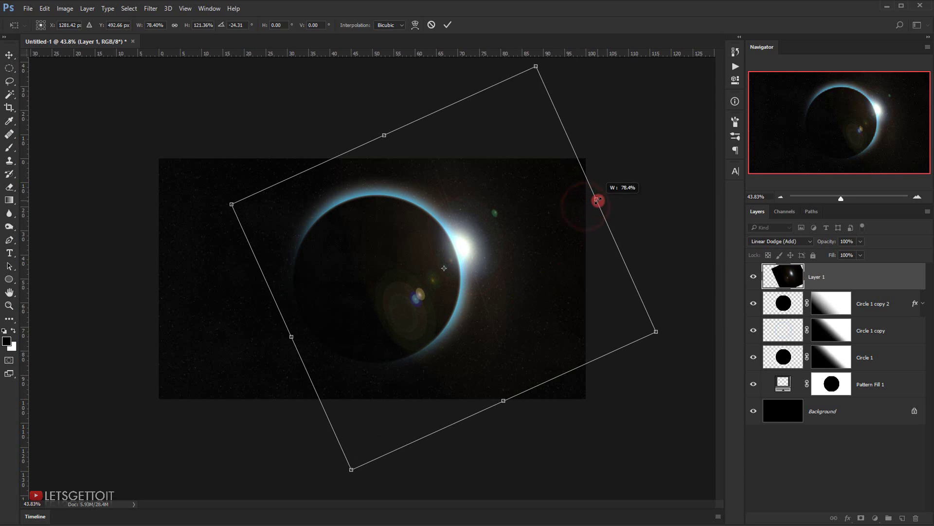
Fine-tune the flare's position, height and rotation, commit at -22.9°, and return to 70% zoom.
left_click_drag(501, 277, 502, 282)
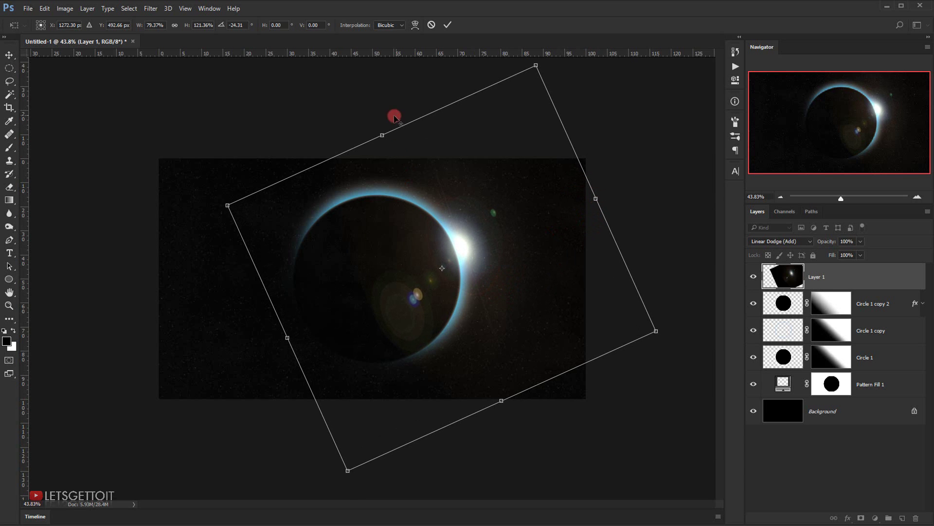
left_click_drag(386, 136, 379, 127)
left_click_drag(484, 273, 485, 279)
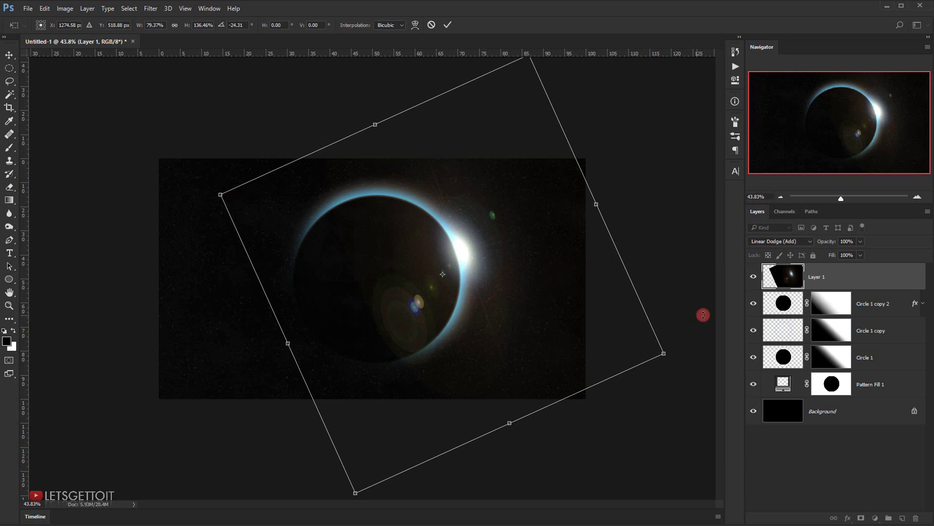
left_click_drag(703, 315, 704, 319)
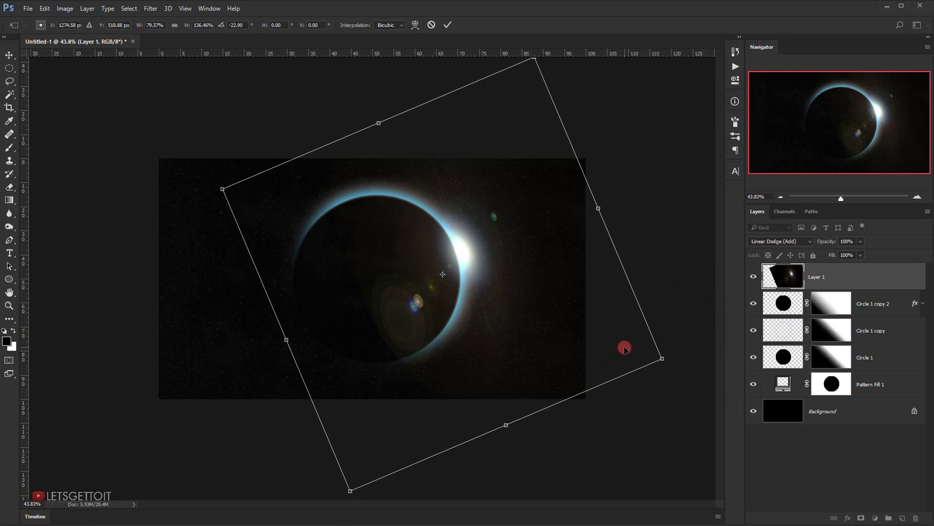
key("Return")
key("ctrl+plus")
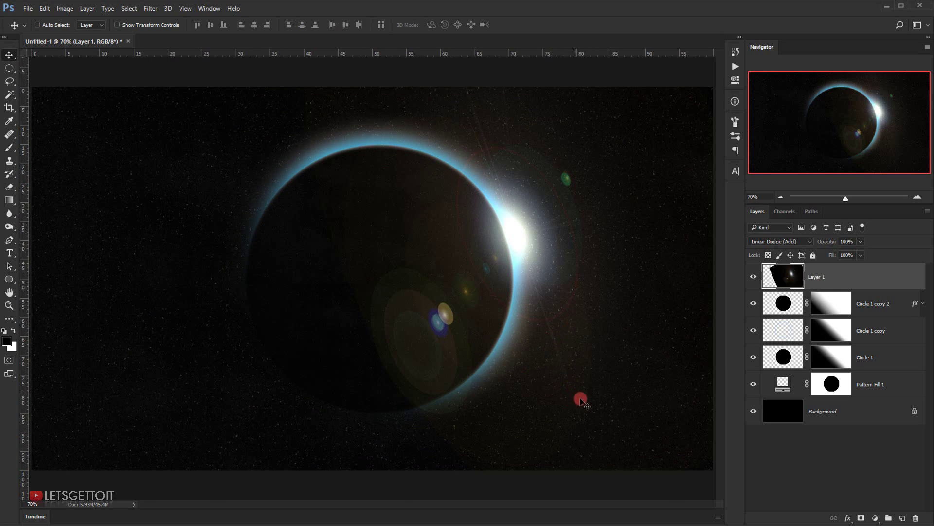
Set up the Burn tool with Shadows range and a smaller brush for the lower flare ghosts.
right_click(10, 226)
left_click(46, 233)
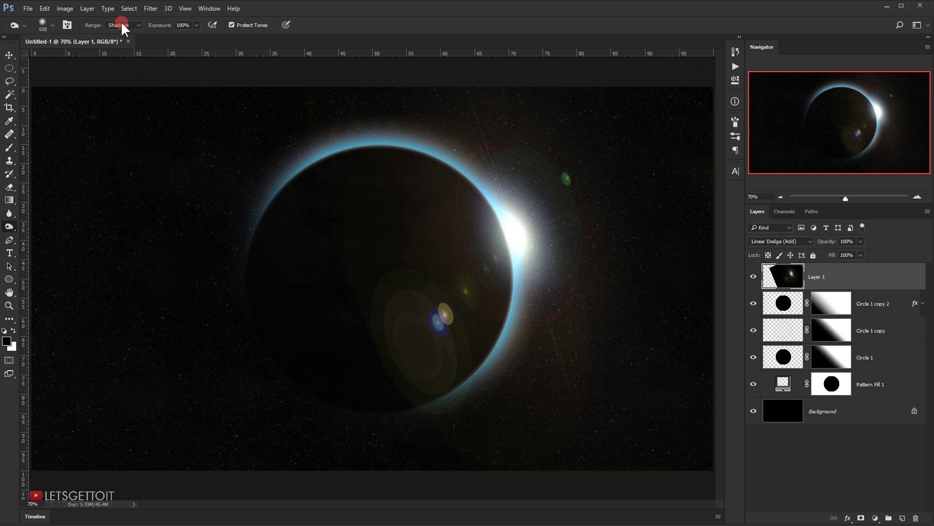
left_click(119, 35)
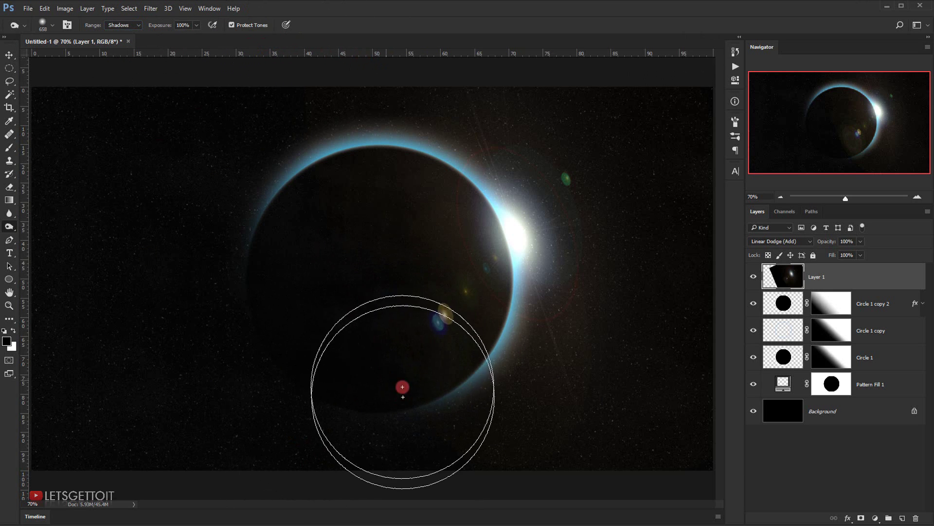
right_click(409, 348, "alt")
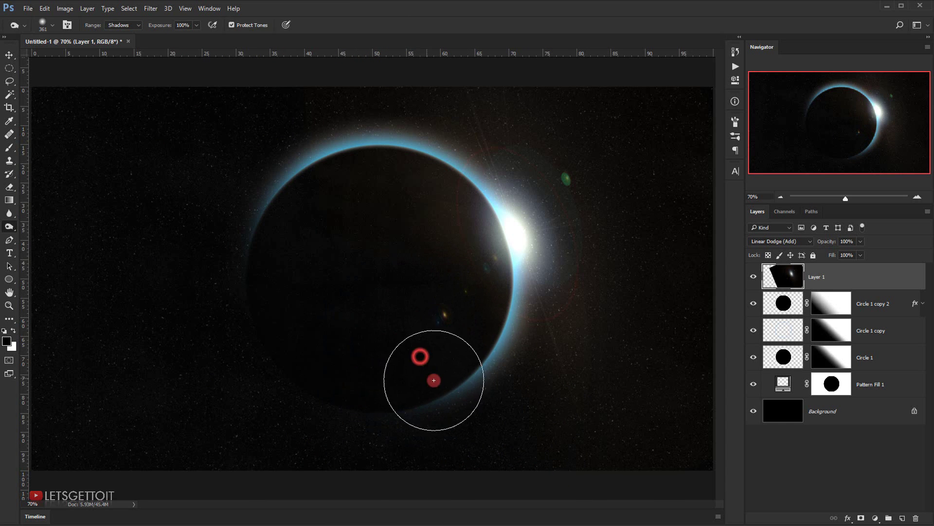